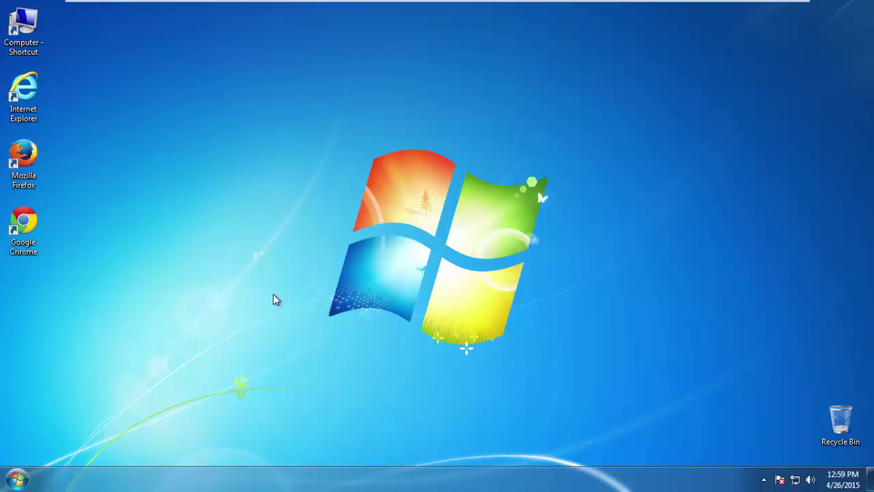
Step: Open Control Panel's installed programs list, sorted by install date with newest first
{"action": "left_click", "coordinate": [8, 479]}
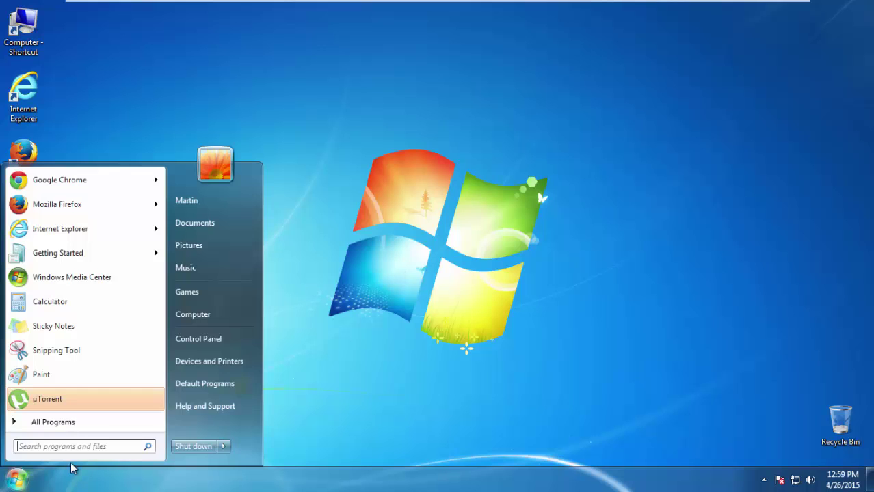
{"action": "left_click", "coordinate": [220, 337]}
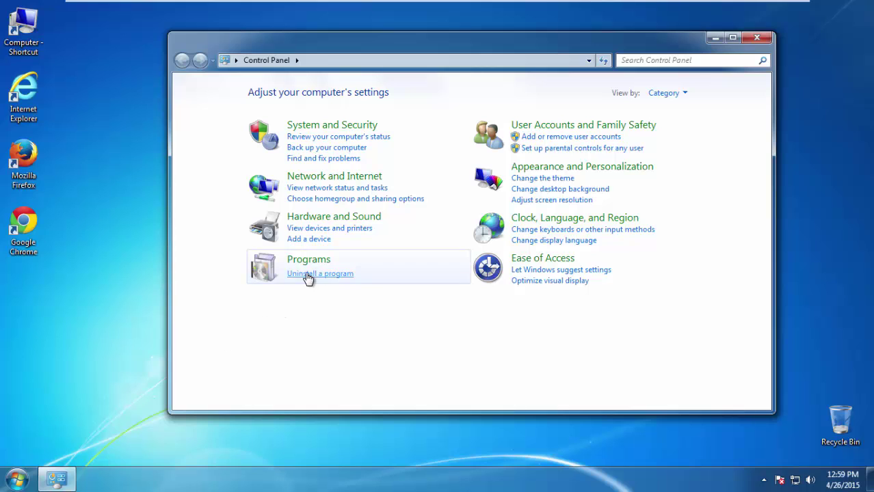
{"action": "left_click", "coordinate": [308, 274]}
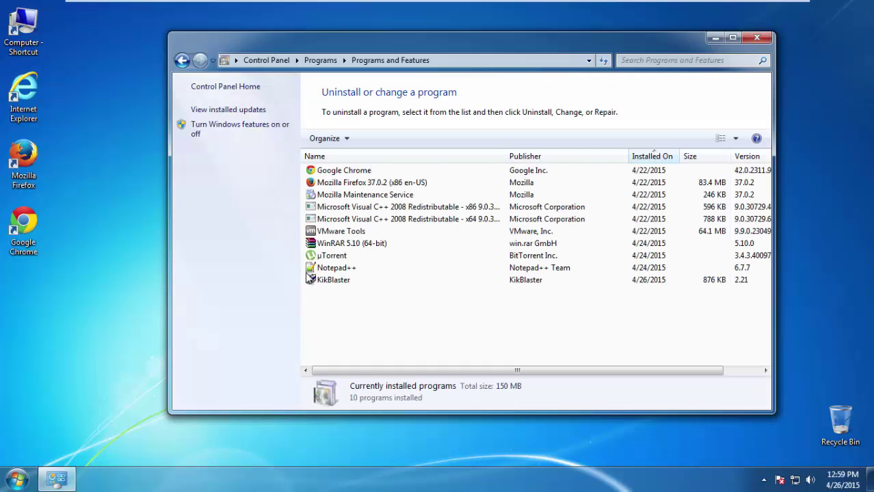
{"action": "left_click", "coordinate": [647, 157]}
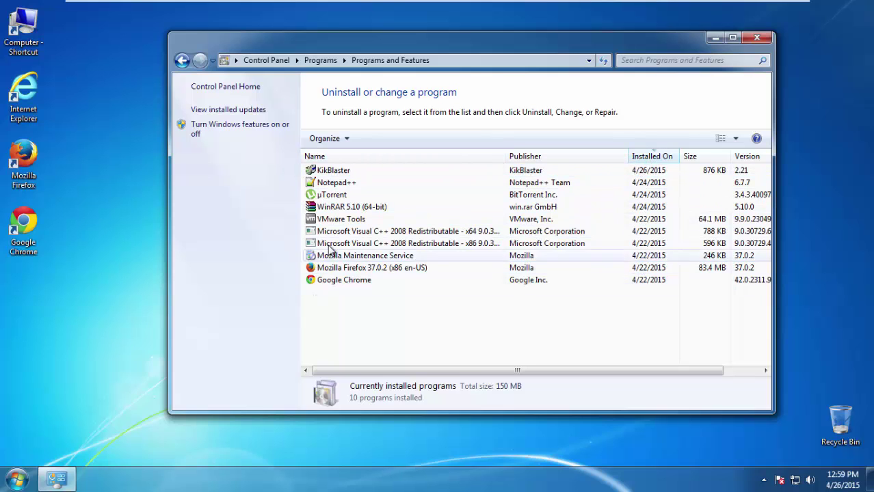
Step: Uninstall KikBlaster and close the finished removal wizard
{"action": "left_click", "coordinate": [334, 172]}
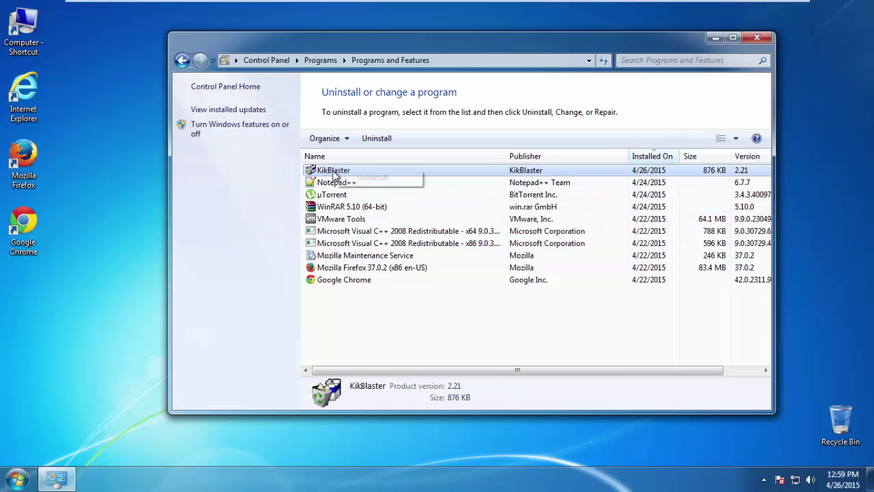
{"action": "left_click", "coordinate": [372, 178]}
{"action": "left_click", "coordinate": [495, 356]}
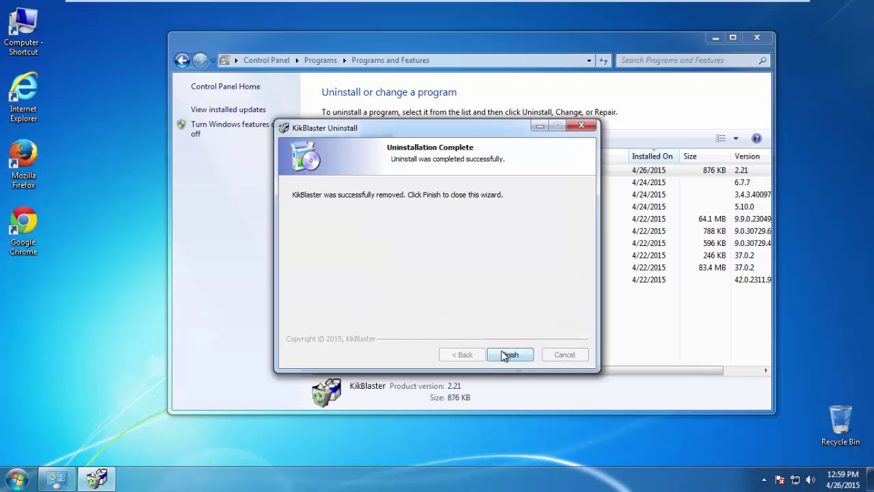
{"action": "left_click", "coordinate": [509, 355]}
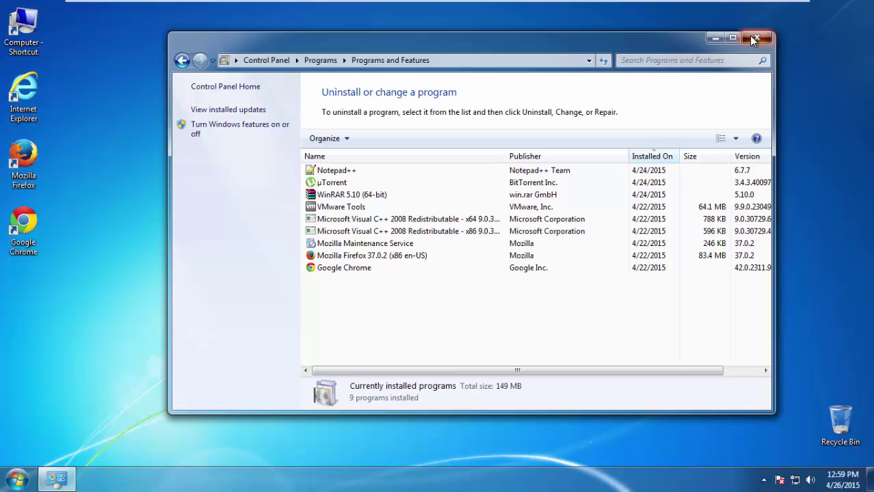
Step: Close Programs and Features, restart Windows, and choose Safe Mode in the boot options
{"action": "left_click", "coordinate": [754, 38]}
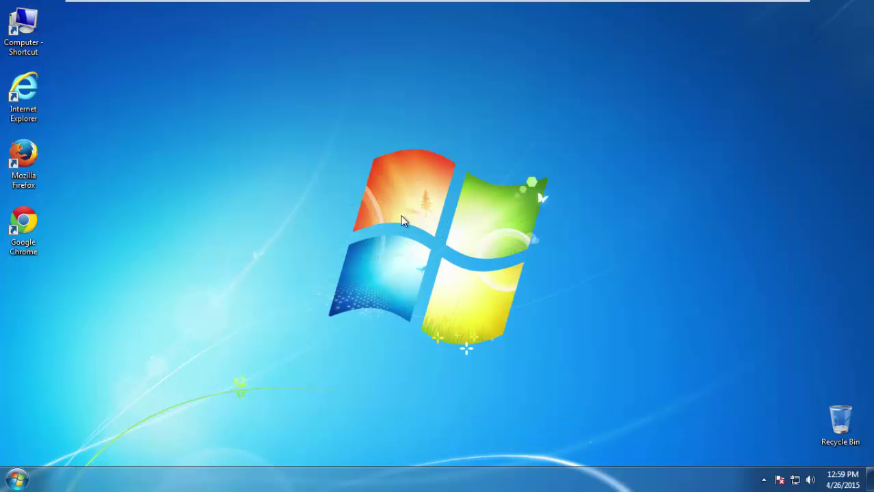
{"action": "left_click", "coordinate": [17, 480]}
{"action": "mouse_move", "coordinate": [224, 446]}
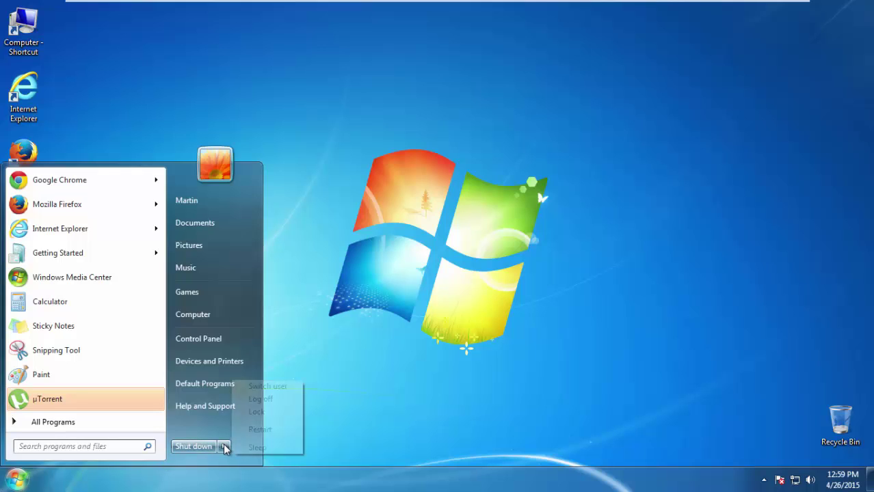
{"action": "left_click", "coordinate": [267, 430]}
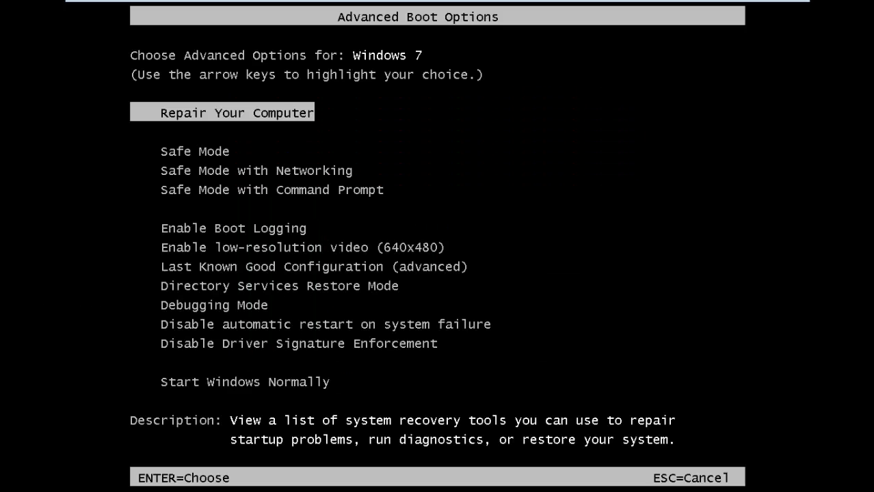
{"action": "key", "text": "Down"}
{"action": "key", "text": "Return"}
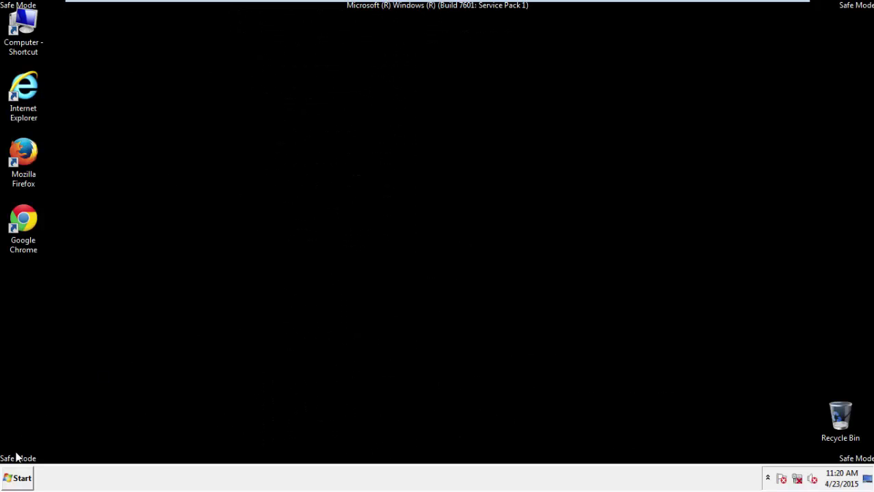
Step: Search 'regedit' from the Start menu and launch it
{"action": "left_click", "coordinate": [15, 479]}
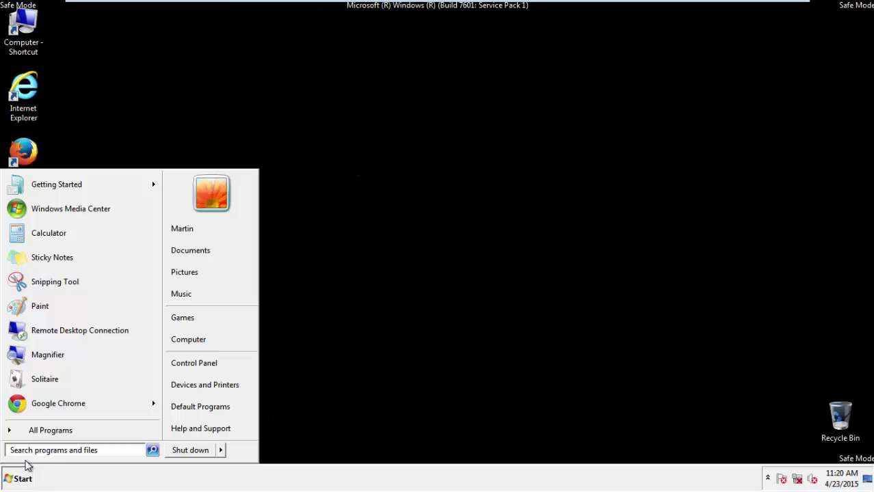
{"action": "type", "text": "r"}
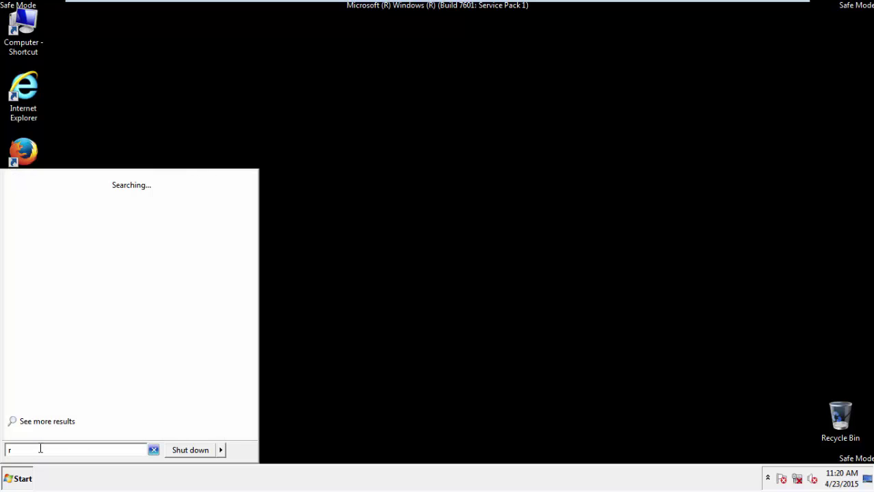
{"action": "type", "text": "egedit"}
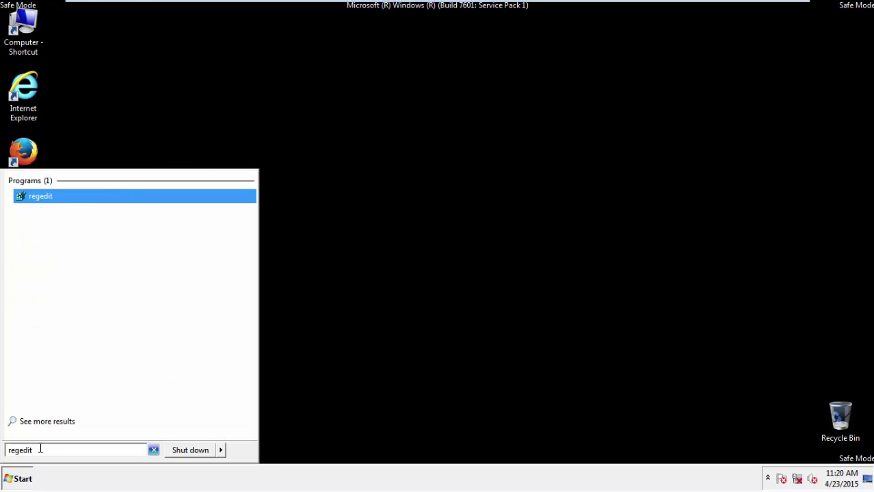
{"action": "key", "text": "Return"}
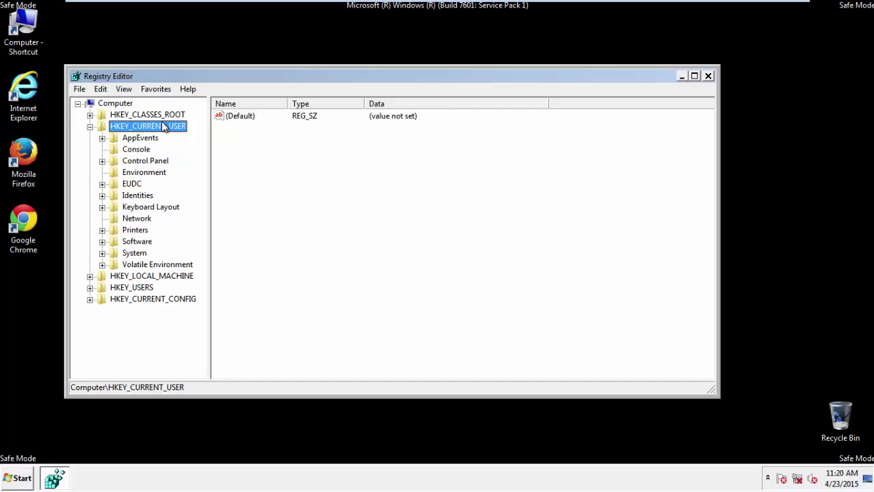
Step: Navigate to HKEY_CURRENT_USER\Software\Microsoft\Internet Explorer\Main and list its values
{"action": "left_click", "coordinate": [89, 126]}
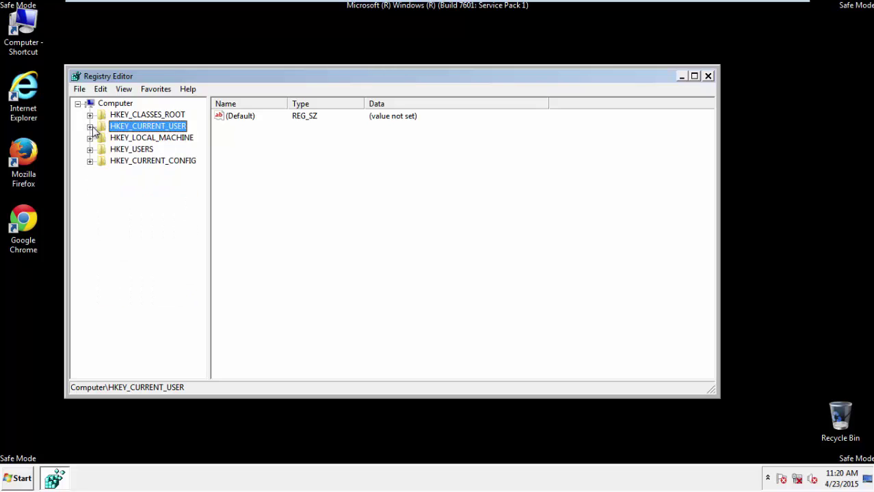
{"action": "double_click", "coordinate": [144, 130]}
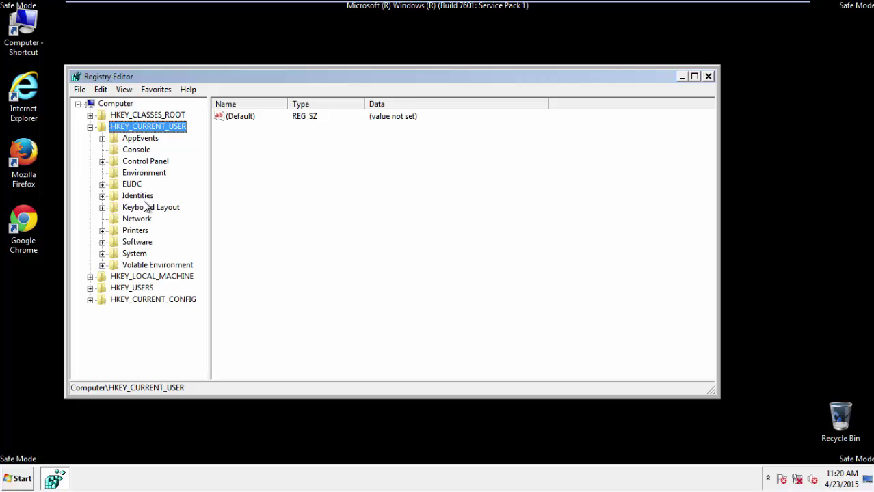
{"action": "double_click", "coordinate": [139, 244]}
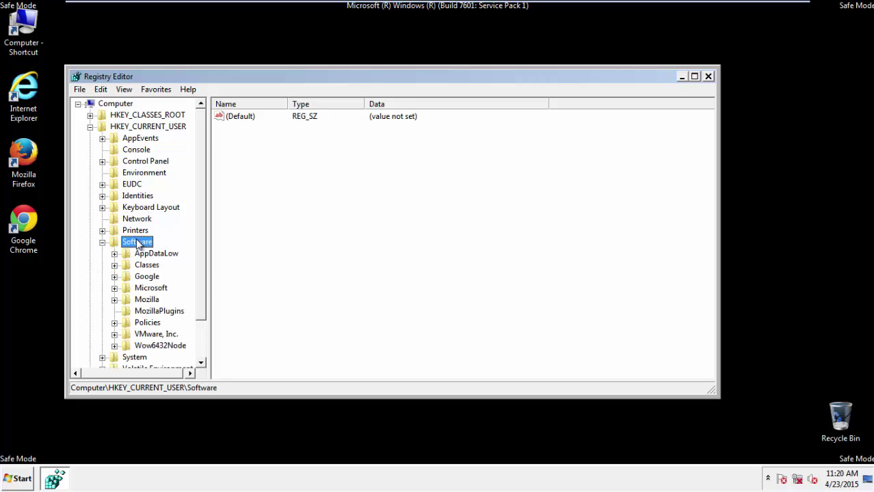
{"action": "double_click", "coordinate": [147, 288]}
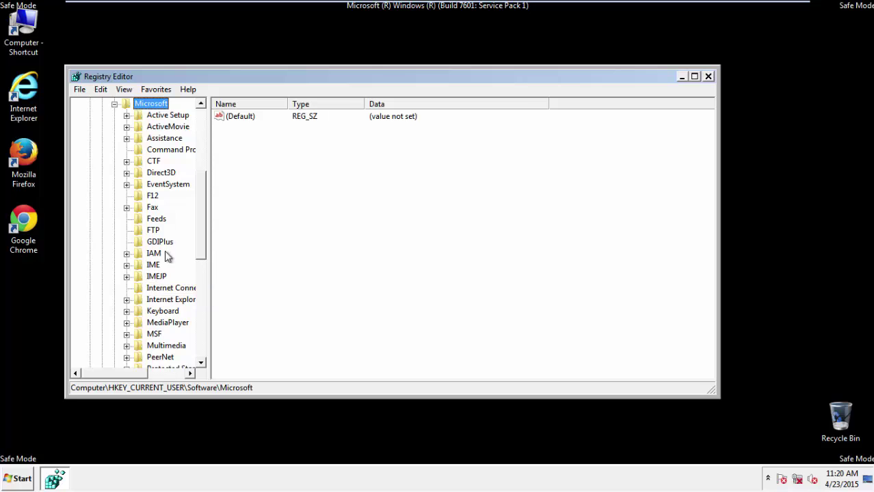
{"action": "double_click", "coordinate": [161, 300]}
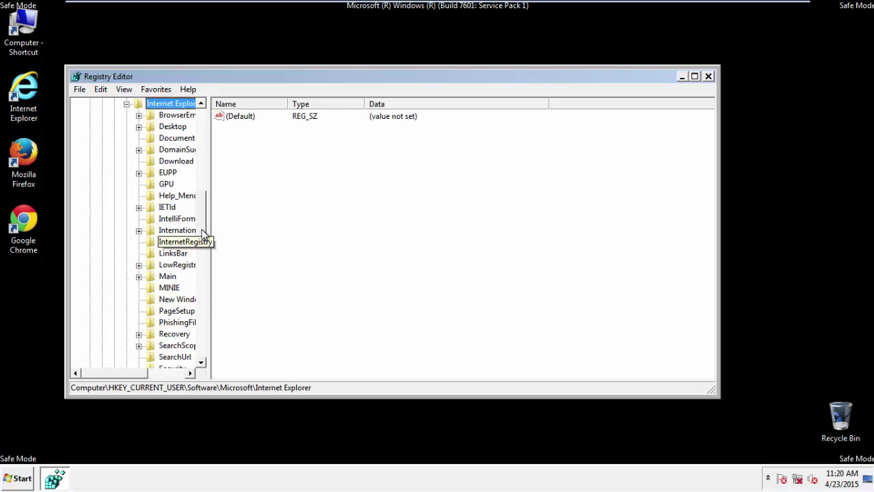
{"action": "scroll", "coordinate": [203, 239], "scroll_direction": "down", "scroll_amount": 2}
{"action": "double_click", "coordinate": [167, 208]}
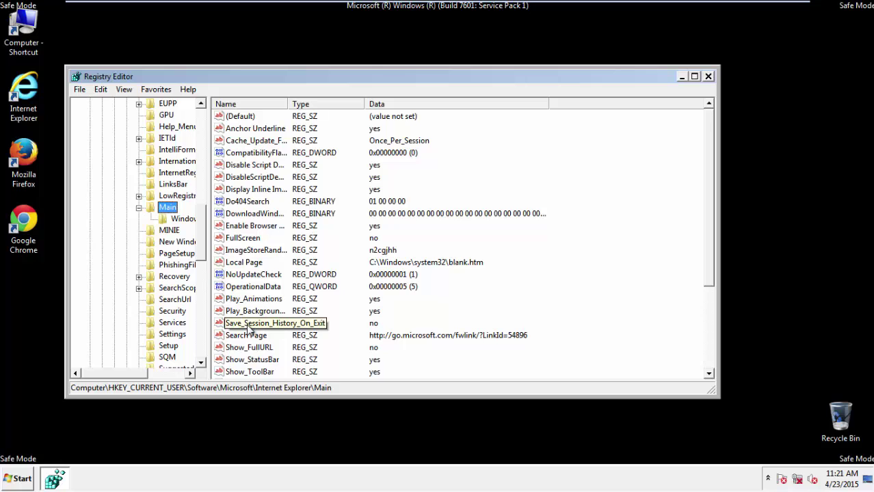
{"action": "scroll", "coordinate": [248, 328], "scroll_direction": "down", "scroll_amount": 2}
{"action": "scroll", "coordinate": [247, 328], "scroll_direction": "down", "scroll_amount": 1}
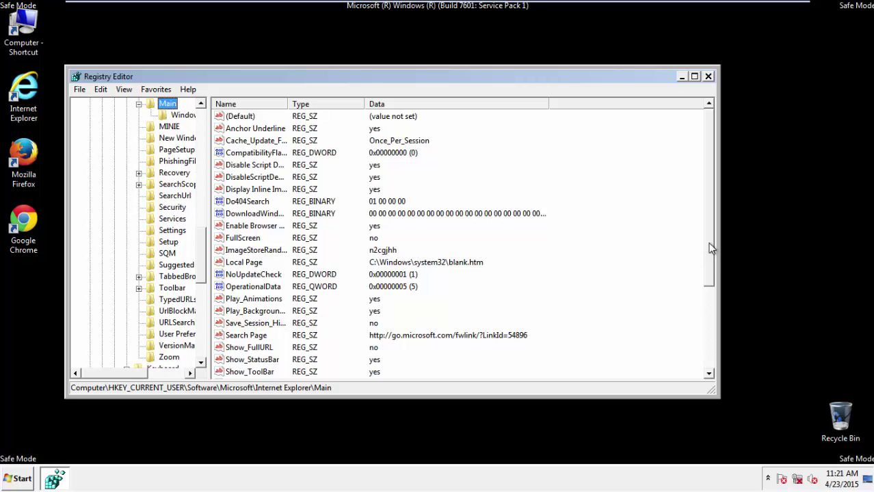
{"action": "left_click_drag", "start_coordinate": [710, 248], "coordinate": [706, 328]}
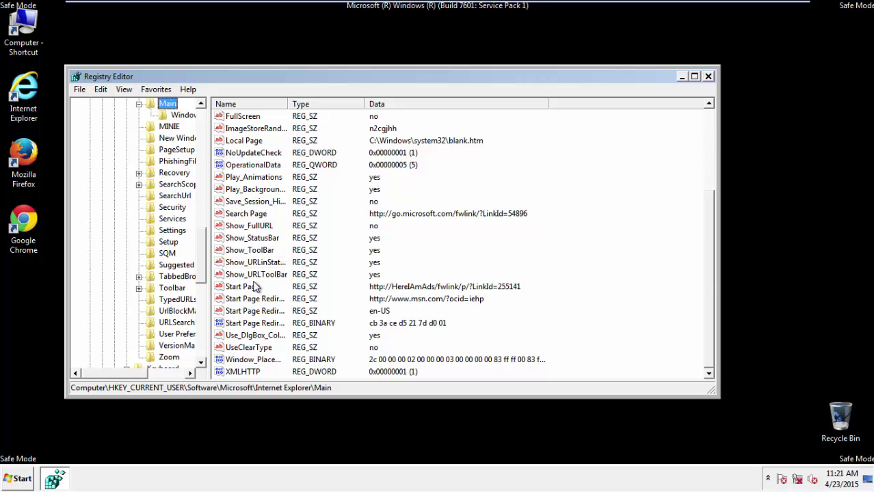
Step: Delete the Start Page value, confirm, and close Registry Editor
{"action": "left_click", "coordinate": [252, 287]}
{"action": "right_click", "coordinate": [232, 292]}
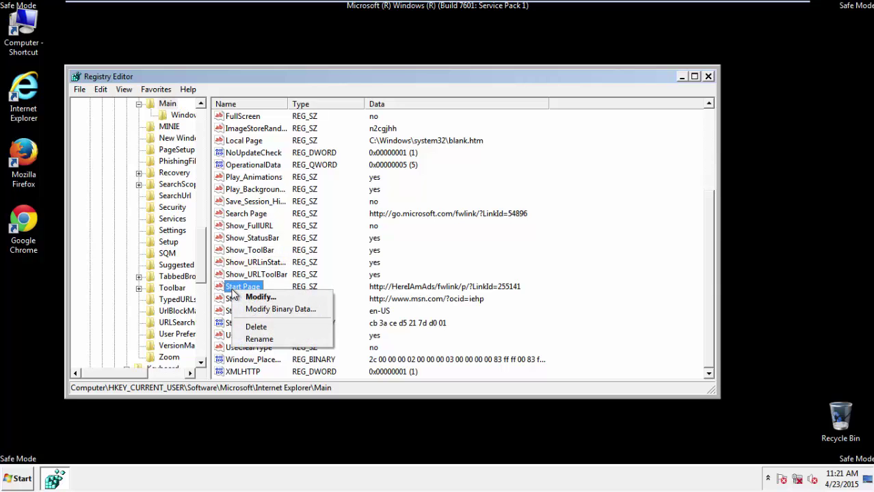
{"action": "left_click", "coordinate": [256, 327]}
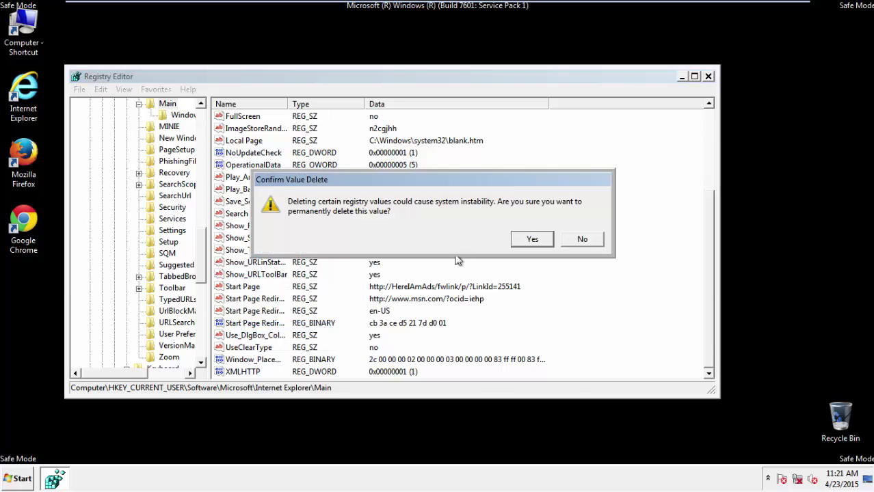
{"action": "left_click", "coordinate": [527, 238]}
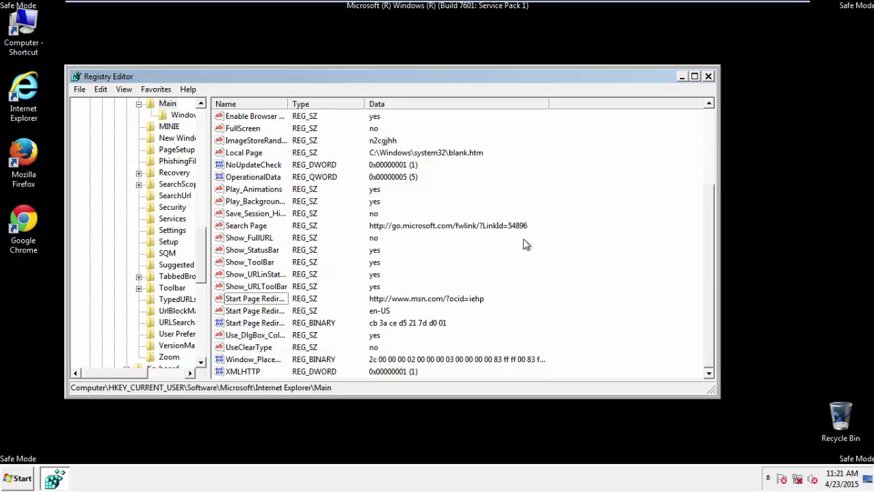
{"action": "left_click", "coordinate": [708, 77]}
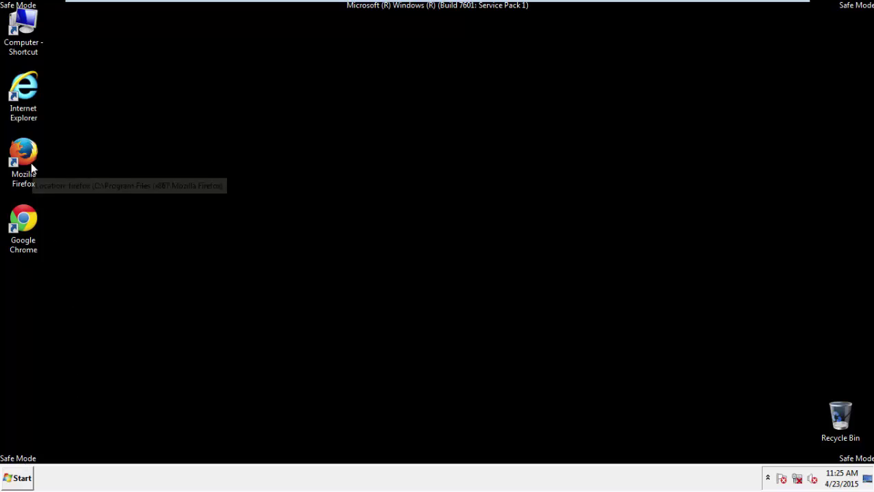
Step: Launch Firefox, decline the default-browser prompt, and make the Menu Bar visible
{"action": "double_click", "coordinate": [31, 160]}
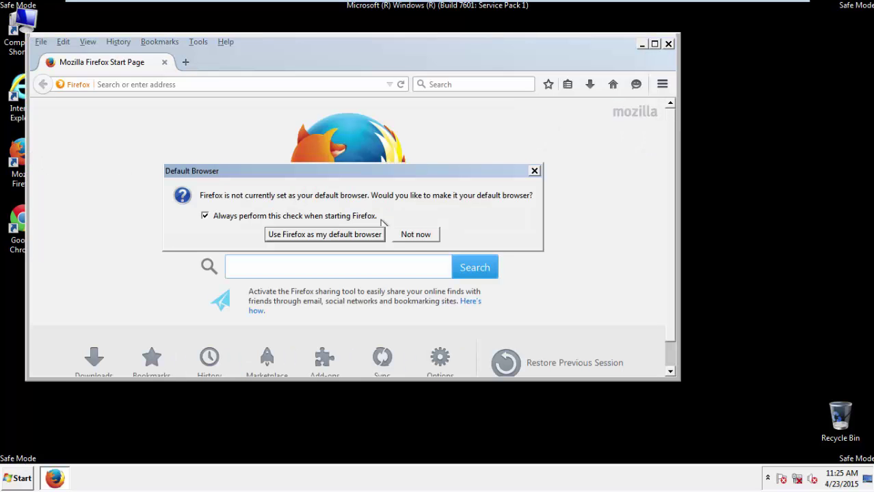
{"action": "left_click", "coordinate": [427, 235]}
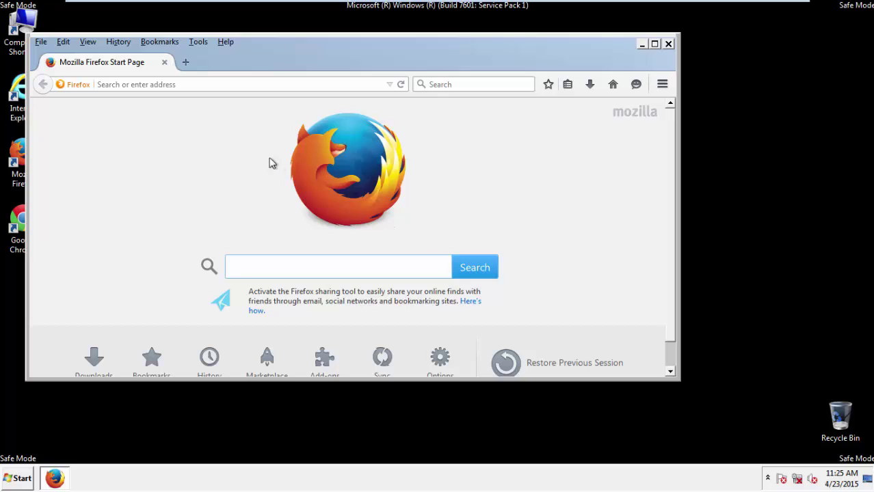
{"action": "right_click", "coordinate": [268, 53]}
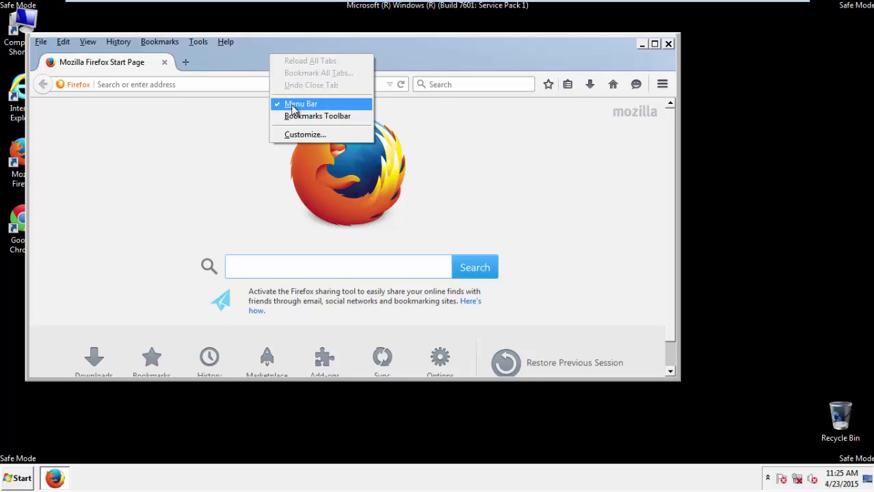
{"action": "left_click", "coordinate": [292, 104]}
{"action": "right_click", "coordinate": [275, 56]}
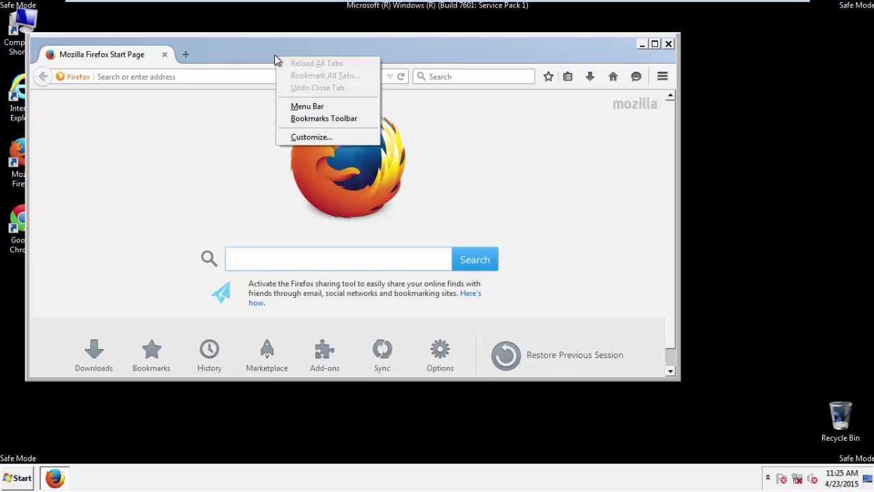
{"action": "left_click", "coordinate": [293, 107]}
Step: Clear Firefox's recent history with time range Everything and all data types, including Site Preferences
{"action": "left_click", "coordinate": [124, 44]}
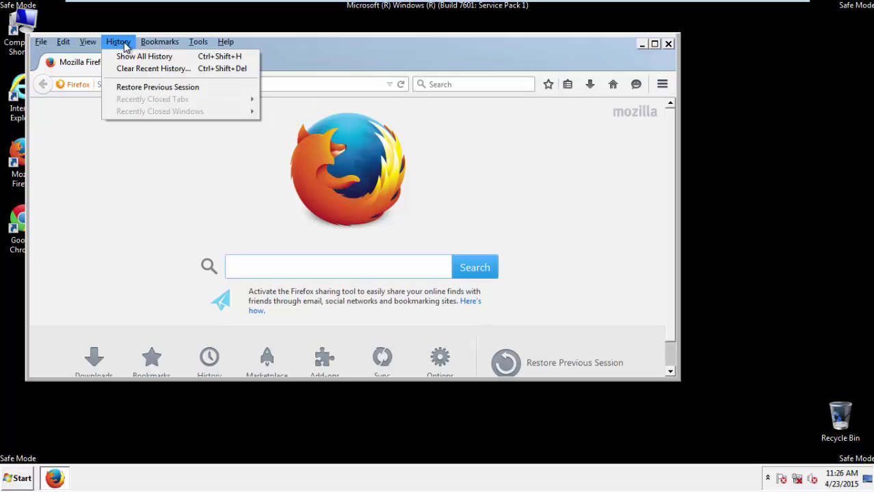
{"action": "left_click", "coordinate": [132, 68]}
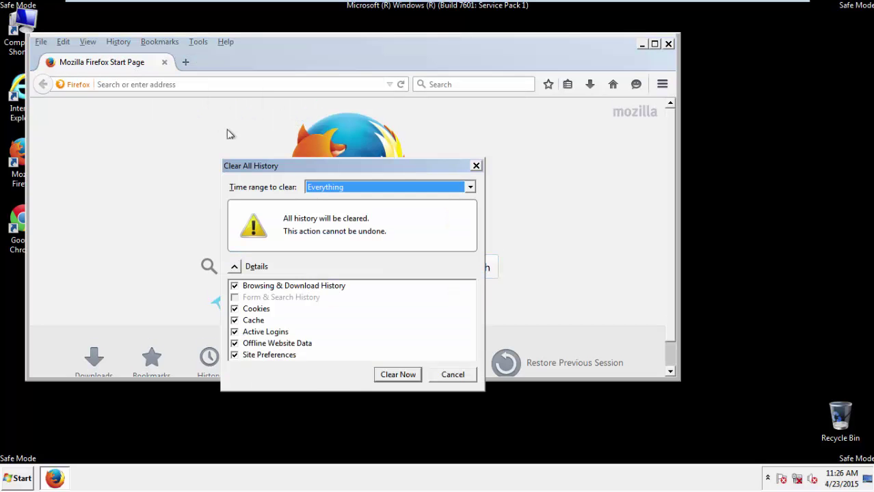
{"action": "left_click", "coordinate": [311, 188]}
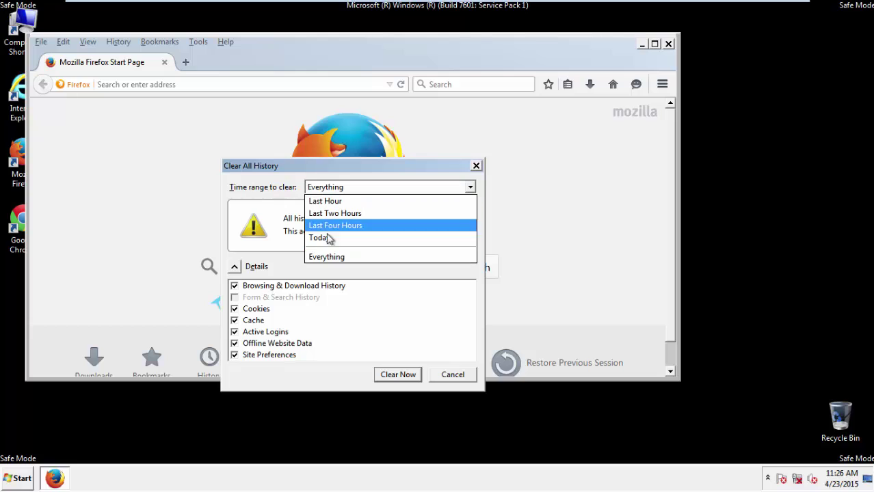
{"action": "left_click", "coordinate": [328, 257]}
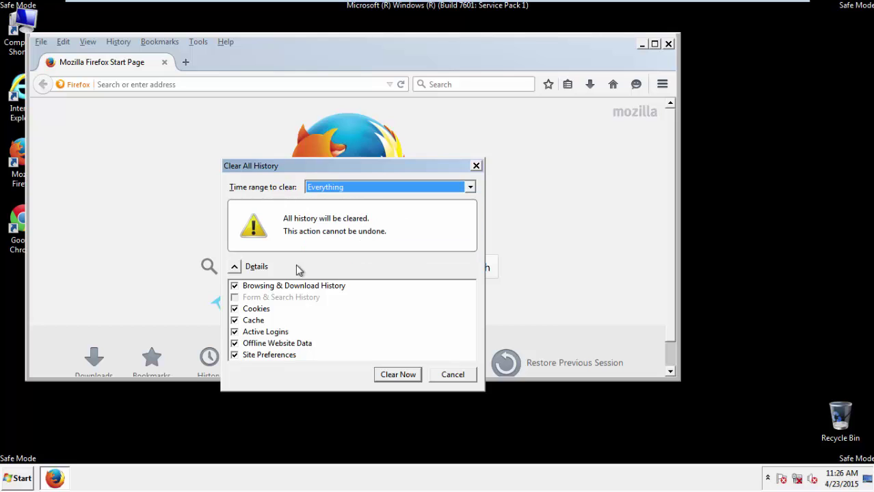
{"action": "left_click", "coordinate": [234, 343]}
{"action": "left_click", "coordinate": [235, 355]}
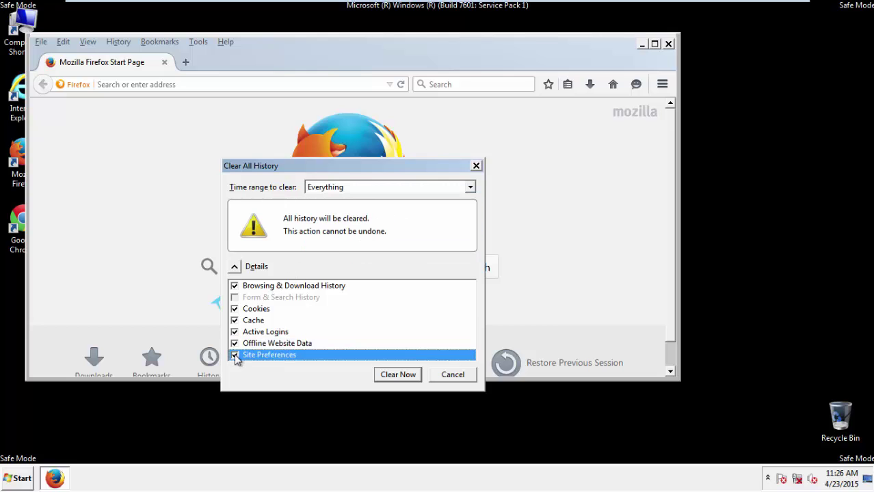
{"action": "left_click", "coordinate": [397, 375]}
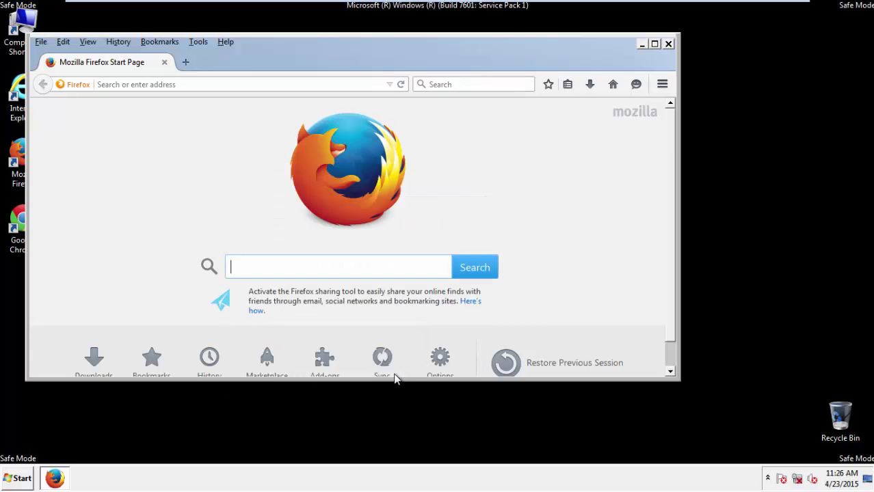
Step: Run Refresh Firefox from Troubleshooting Information, dismiss the default-browser prompt, and close the window
{"action": "left_click", "coordinate": [225, 42]}
{"action": "left_click", "coordinate": [254, 105]}
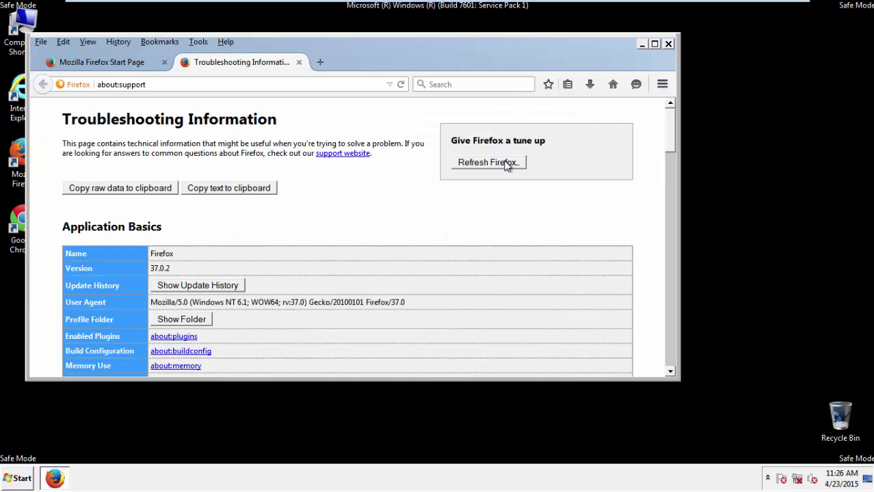
{"action": "left_click", "coordinate": [507, 166]}
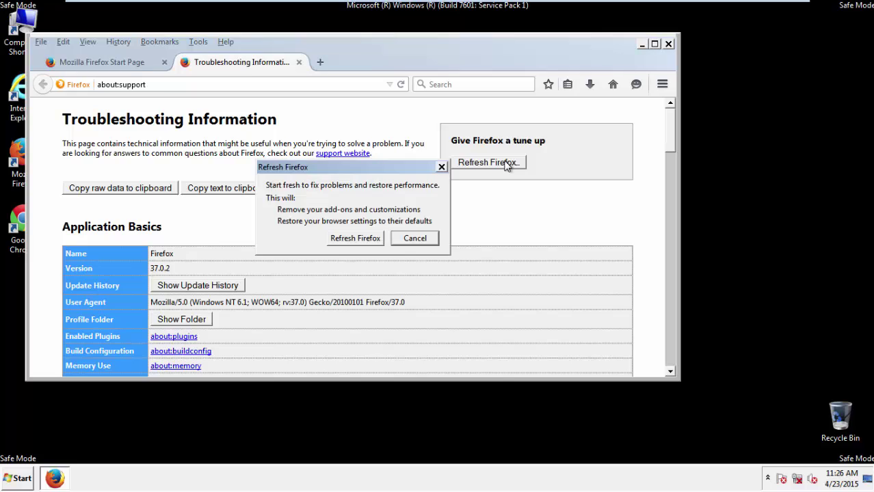
{"action": "left_click", "coordinate": [355, 239]}
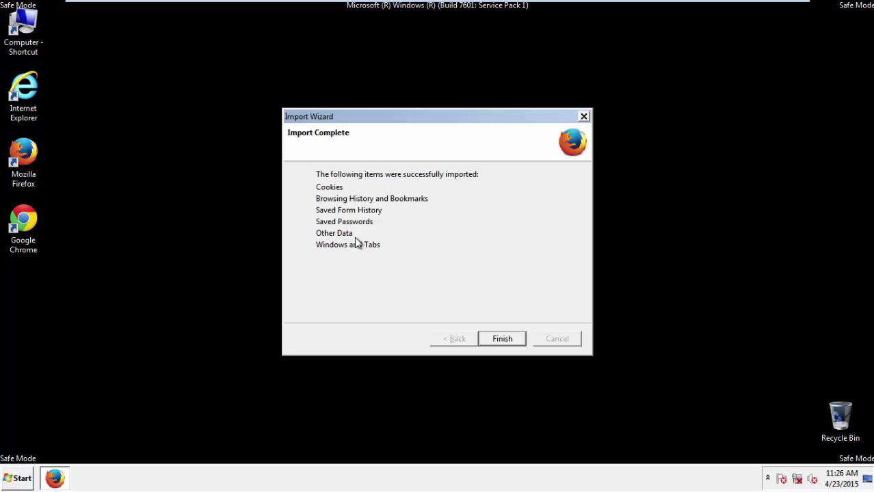
{"action": "left_click", "coordinate": [502, 339]}
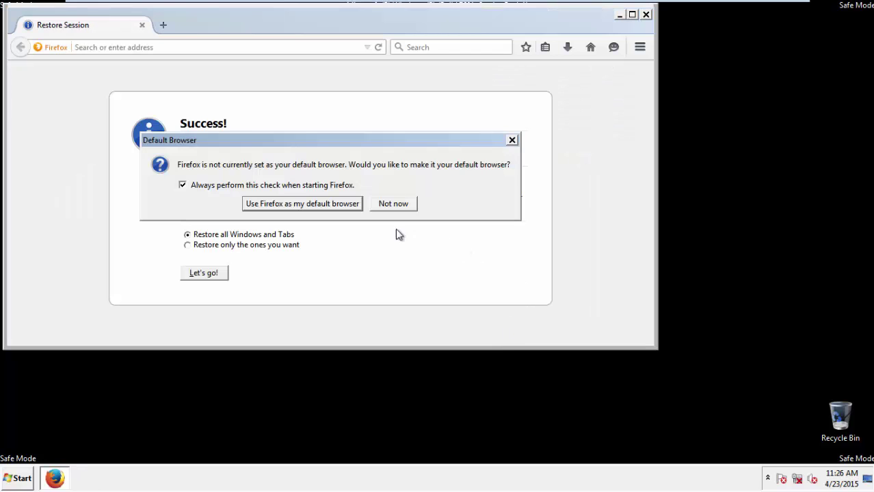
{"action": "left_click", "coordinate": [394, 204]}
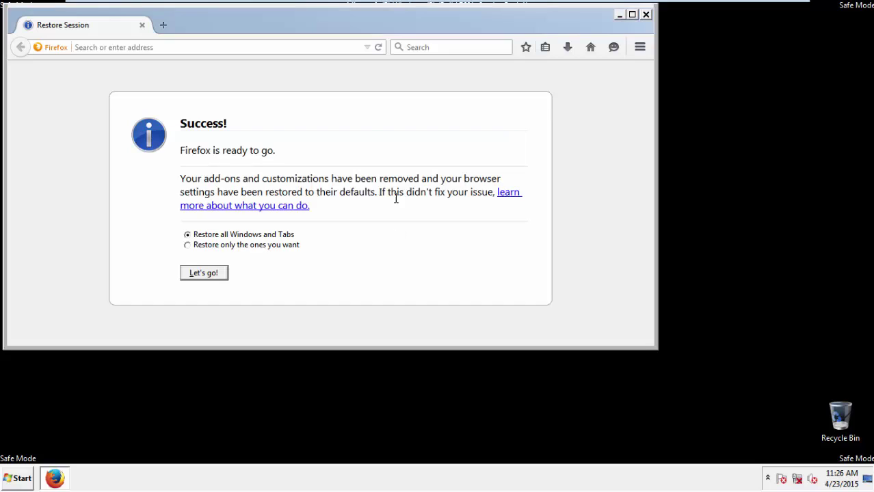
{"action": "left_click", "coordinate": [645, 15]}
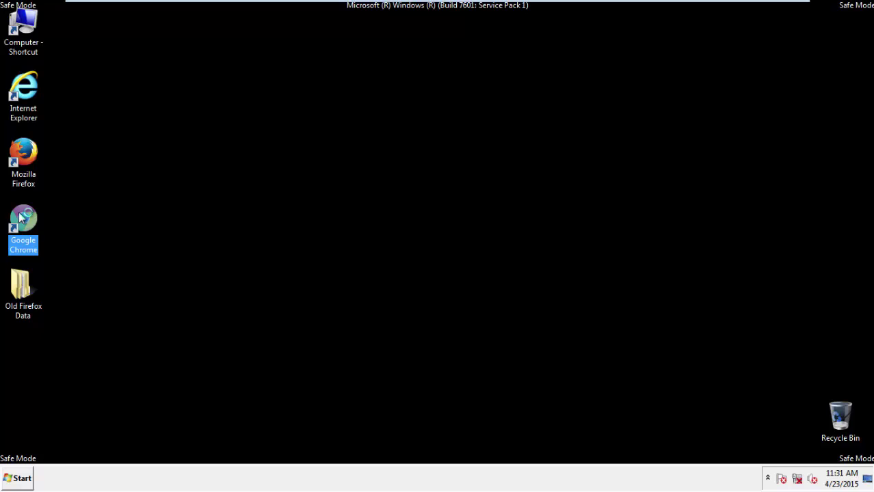
Step: Launch Chrome, dismiss the default-browser bar, and reach the Clear browsing data window
{"action": "double_click", "coordinate": [20, 217]}
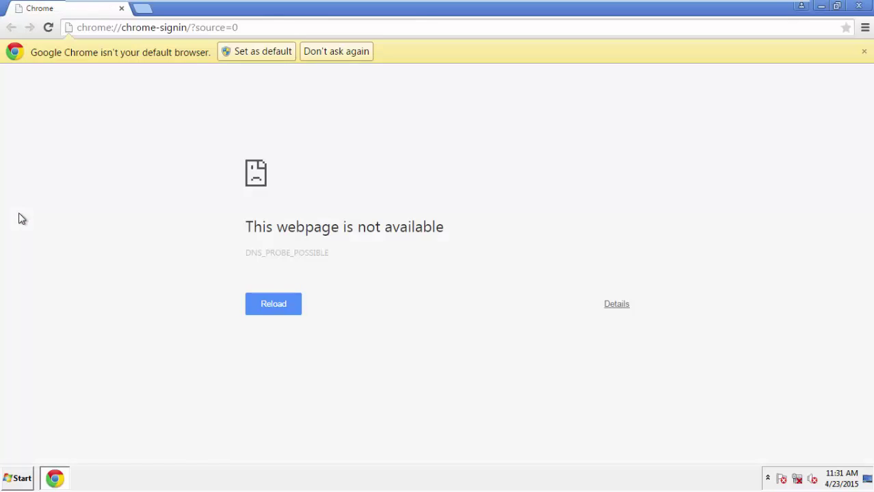
{"action": "left_click", "coordinate": [351, 53]}
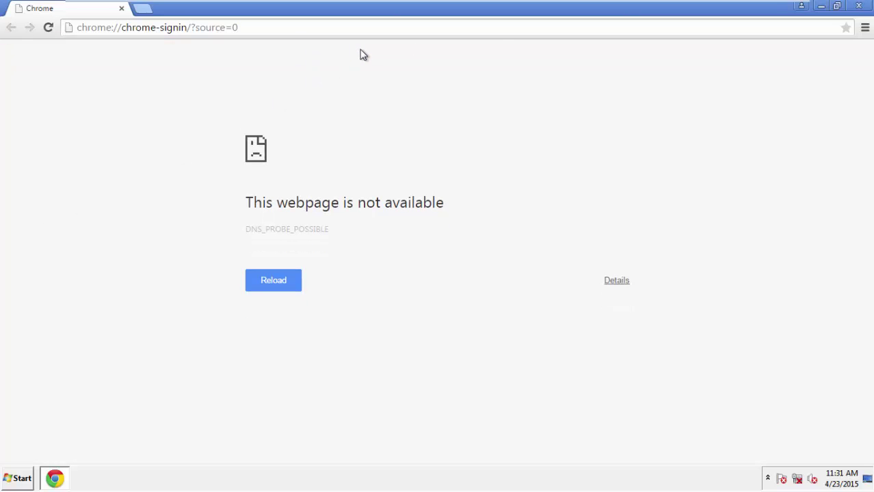
{"action": "left_click", "coordinate": [865, 29]}
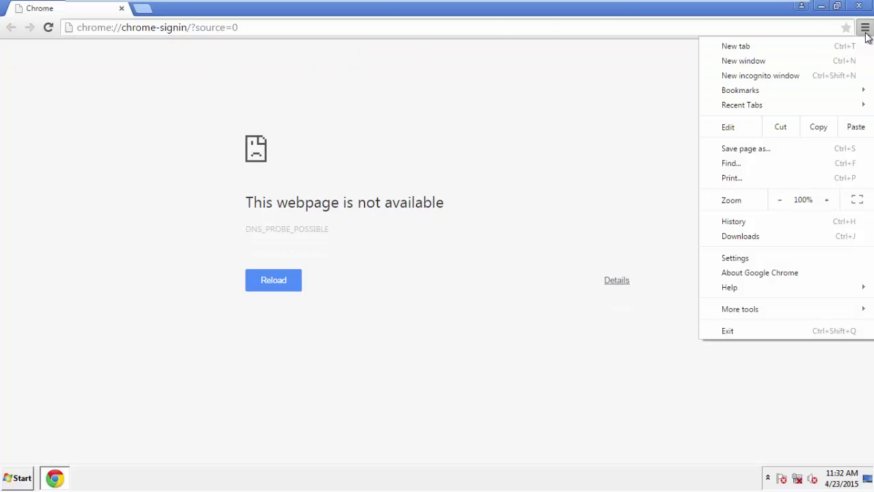
{"action": "left_click", "coordinate": [742, 258]}
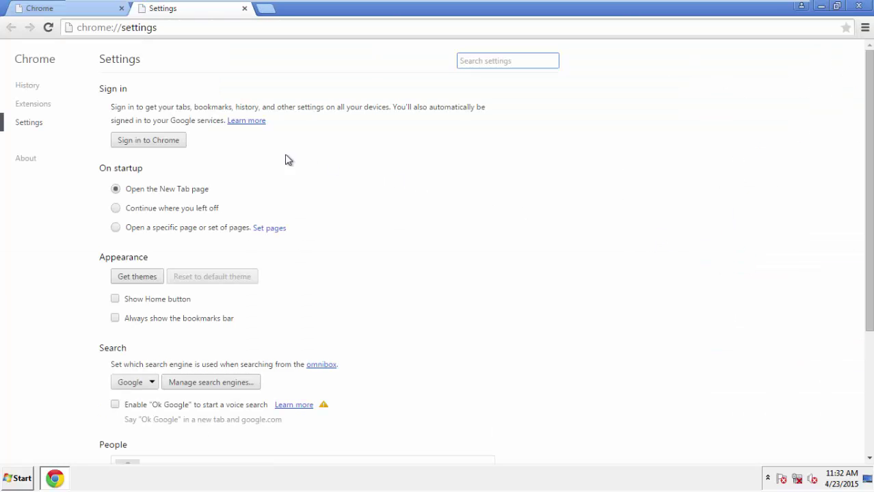
{"action": "left_click", "coordinate": [29, 86]}
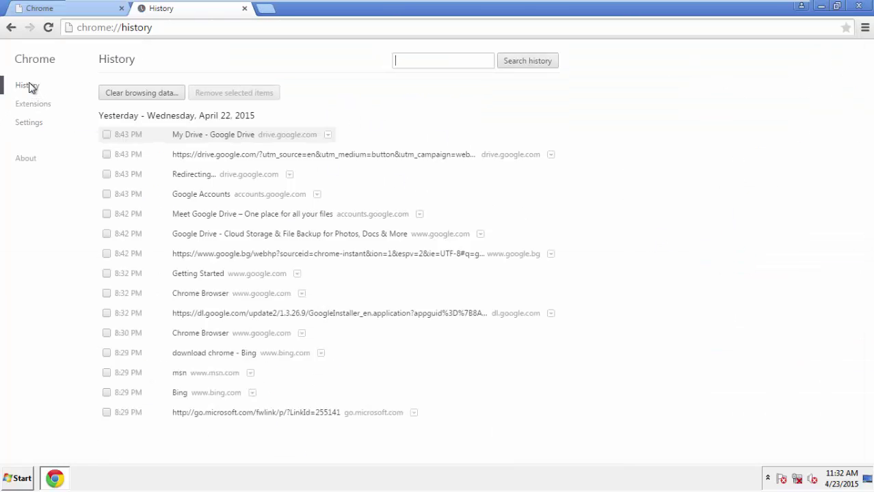
{"action": "left_click", "coordinate": [130, 95]}
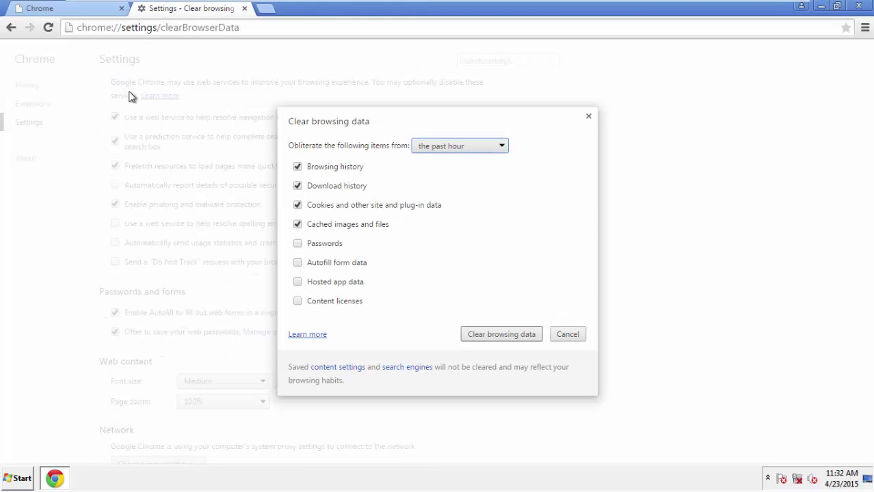
Step: Clear browsing data from the beginning of time, adding autofill and hosted app data
{"action": "left_click", "coordinate": [439, 145]}
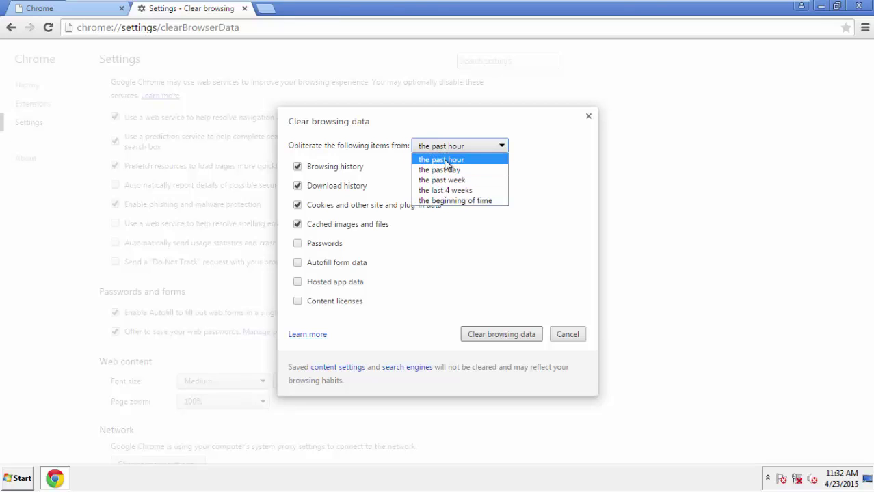
{"action": "left_click", "coordinate": [438, 201]}
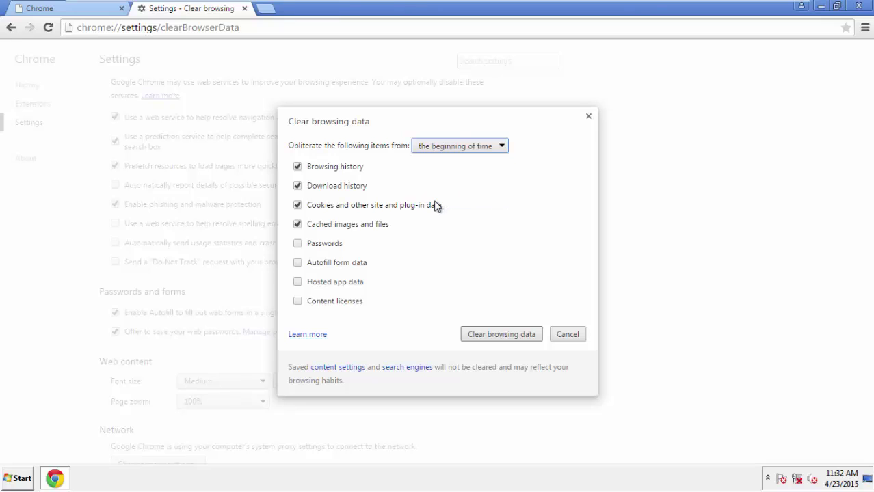
{"action": "left_click", "coordinate": [300, 264]}
{"action": "left_click", "coordinate": [299, 283]}
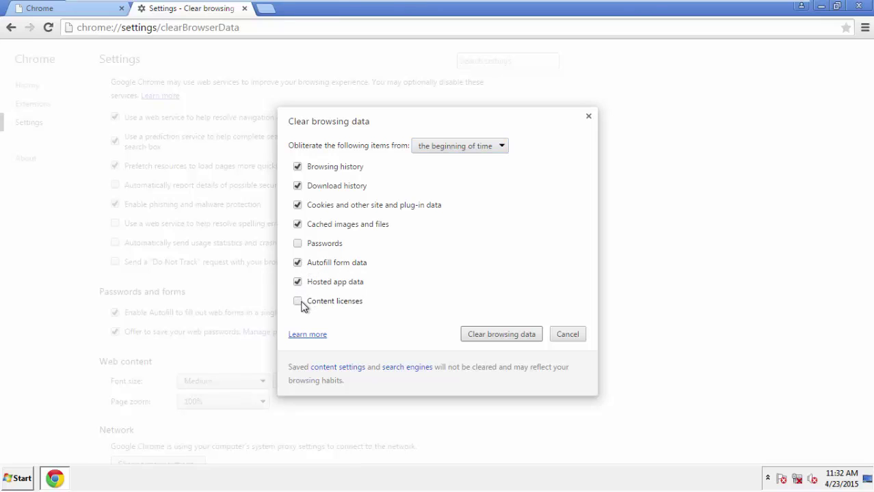
{"action": "left_click", "coordinate": [488, 335]}
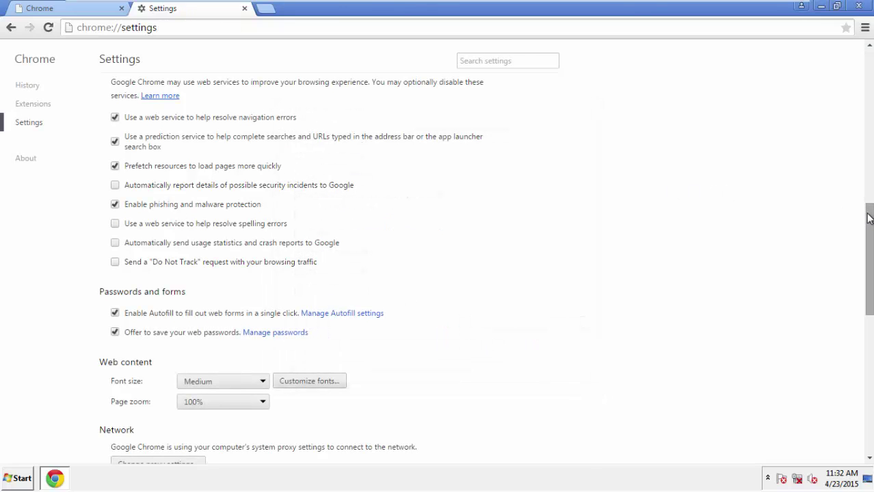
Step: Reset Chrome's settings to defaults, close Chrome, and deselect the desktop icons
{"action": "left_click_drag", "start_coordinate": [869, 217], "coordinate": [863, 380]}
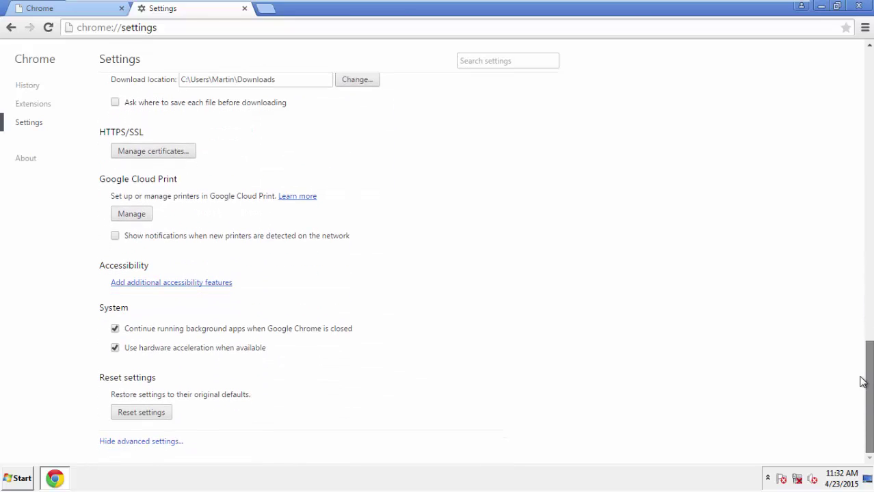
{"action": "left_click", "coordinate": [164, 419]}
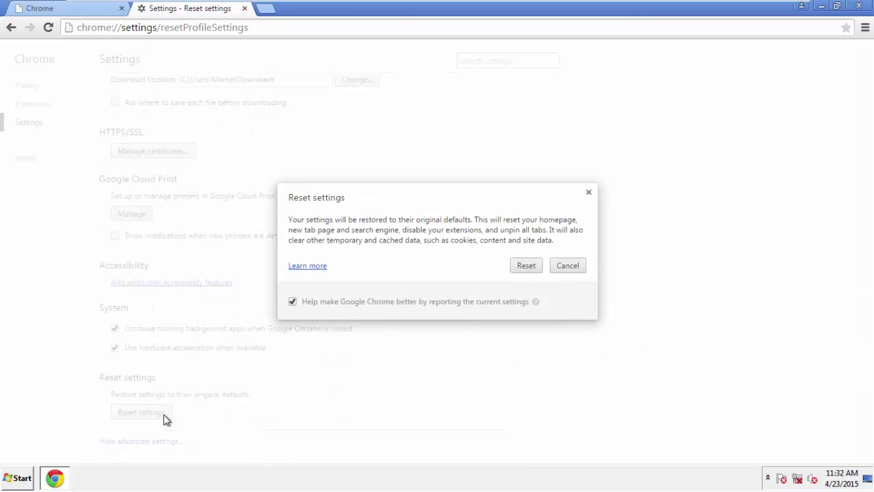
{"action": "left_click", "coordinate": [526, 266]}
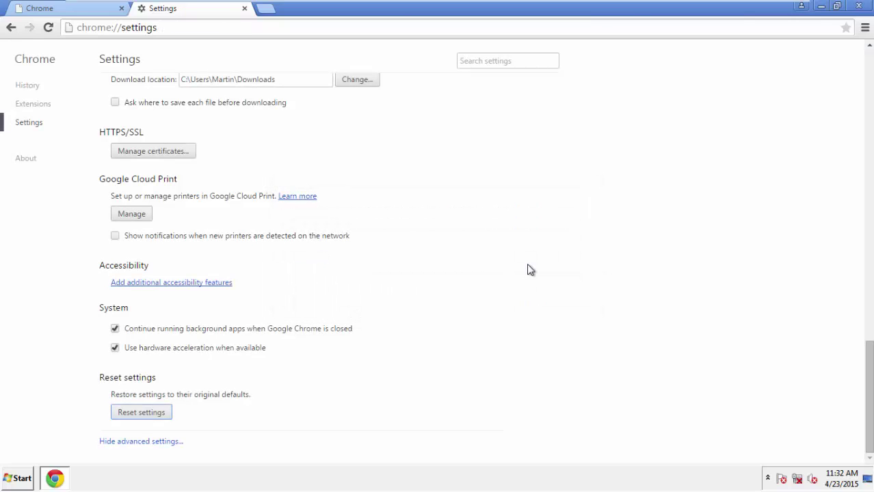
{"action": "left_click", "coordinate": [854, 6]}
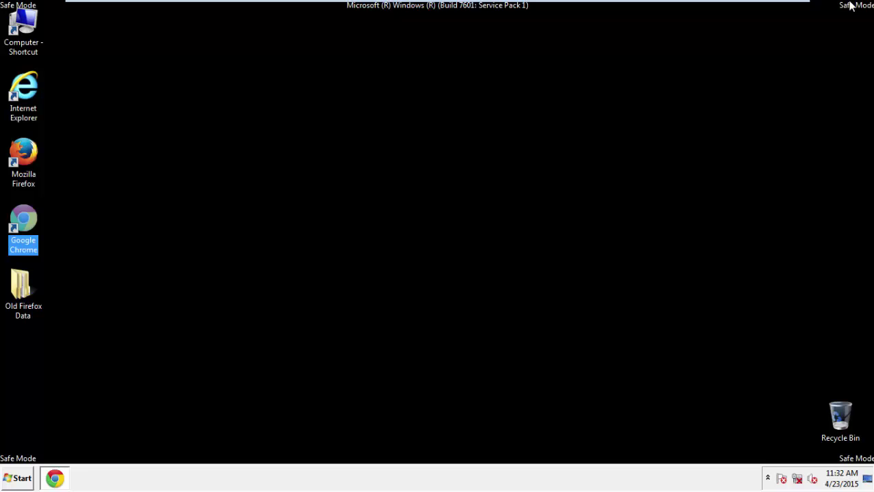
{"action": "left_click", "coordinate": [470, 221]}
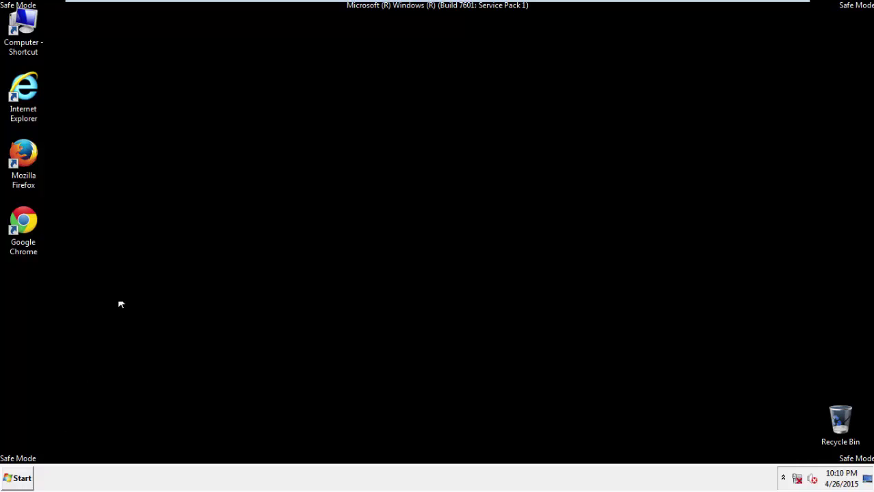
Step: Disable and remove the Kikblaster add-on in Firefox, then close Firefox with both tabs
{"action": "double_click", "coordinate": [33, 157]}
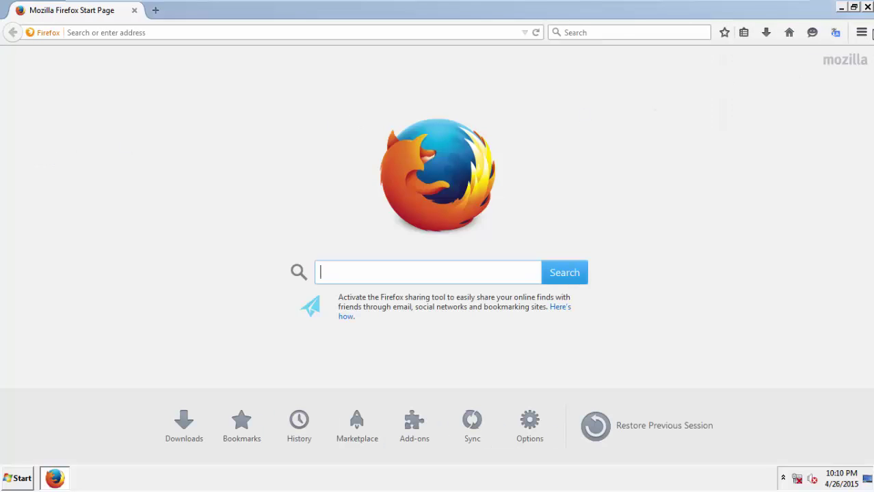
{"action": "left_click", "coordinate": [861, 32]}
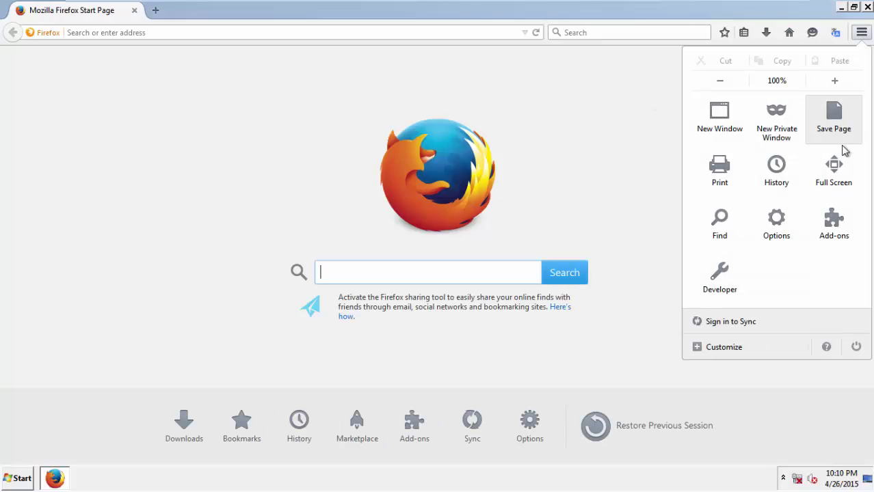
{"action": "left_click", "coordinate": [835, 228]}
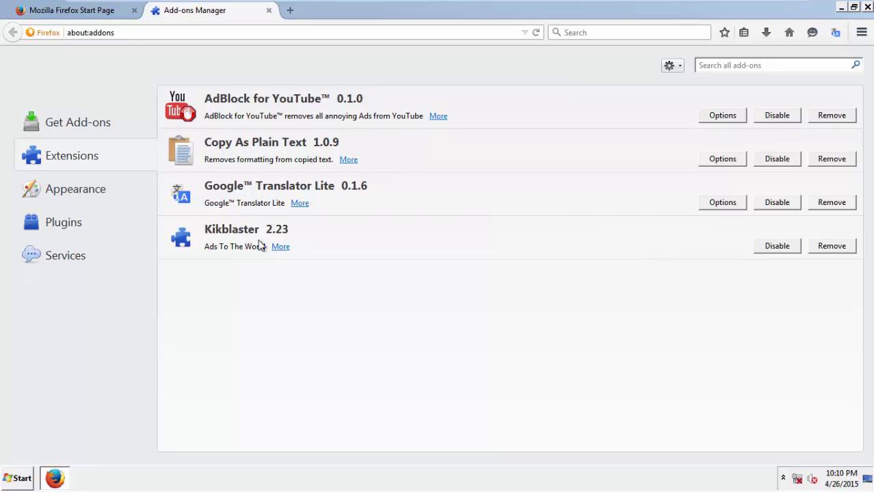
{"action": "left_click", "coordinate": [767, 251]}
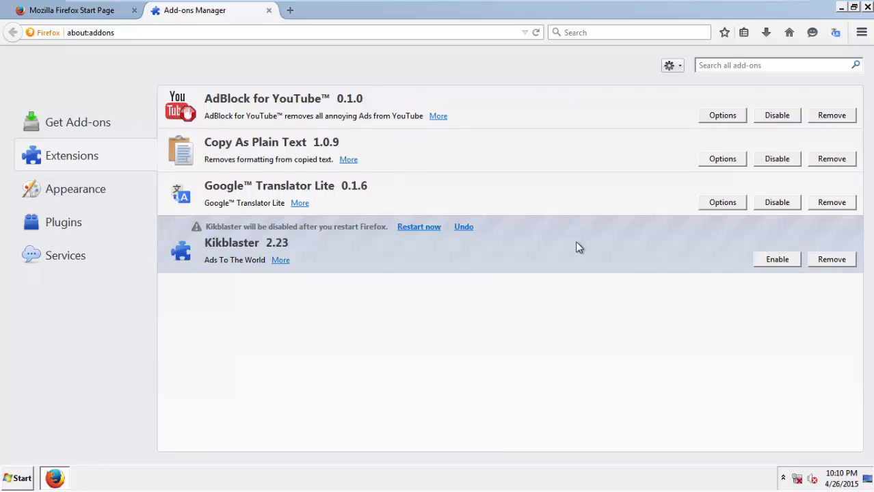
{"action": "left_click", "coordinate": [833, 260]}
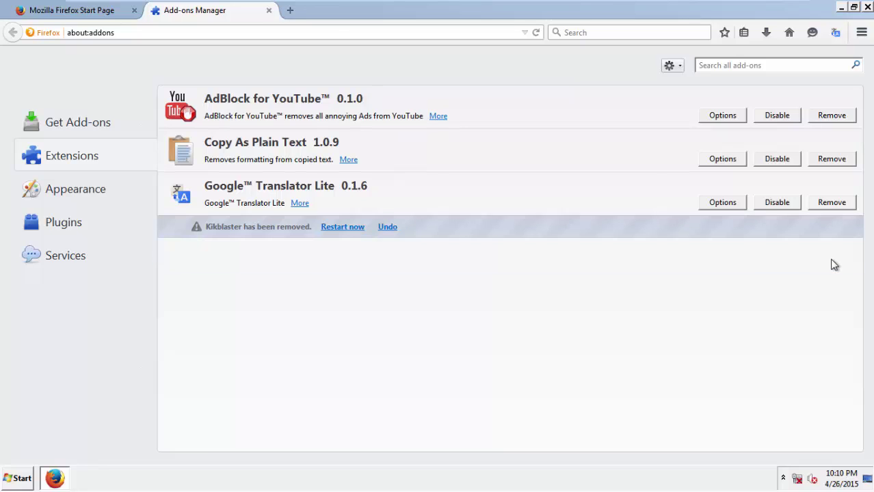
{"action": "left_click", "coordinate": [334, 227]}
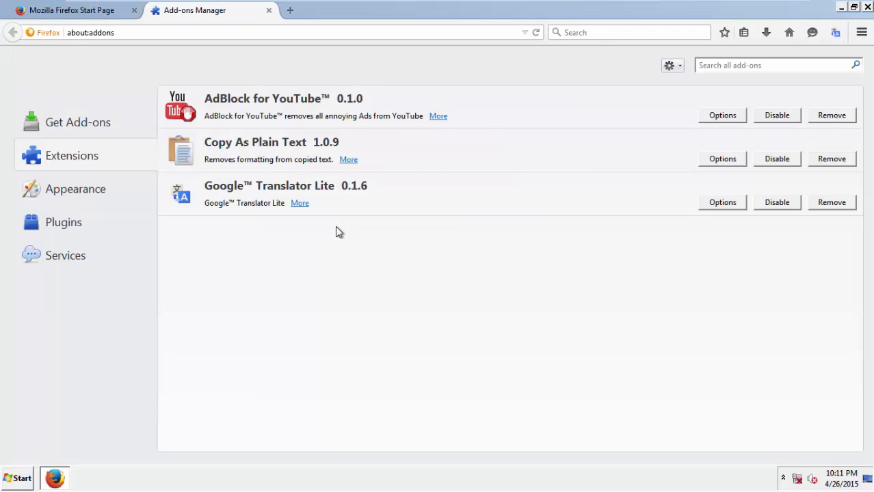
{"action": "left_click", "coordinate": [866, 7]}
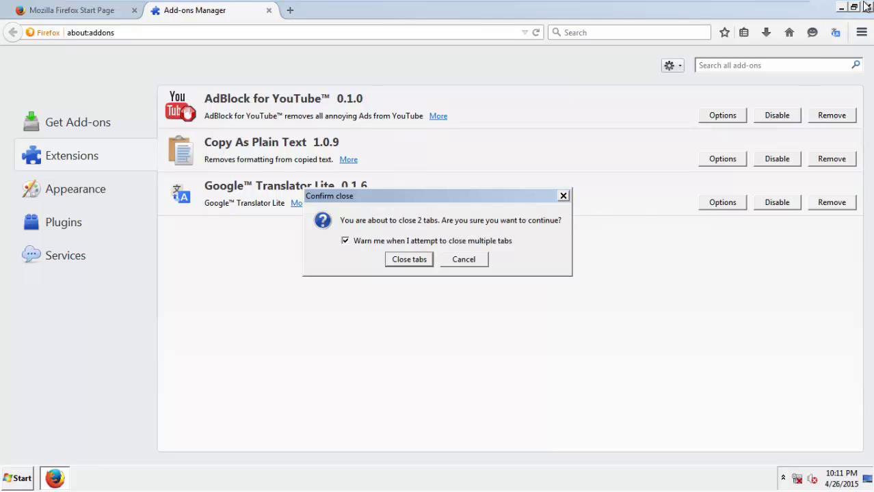
{"action": "left_click", "coordinate": [403, 259]}
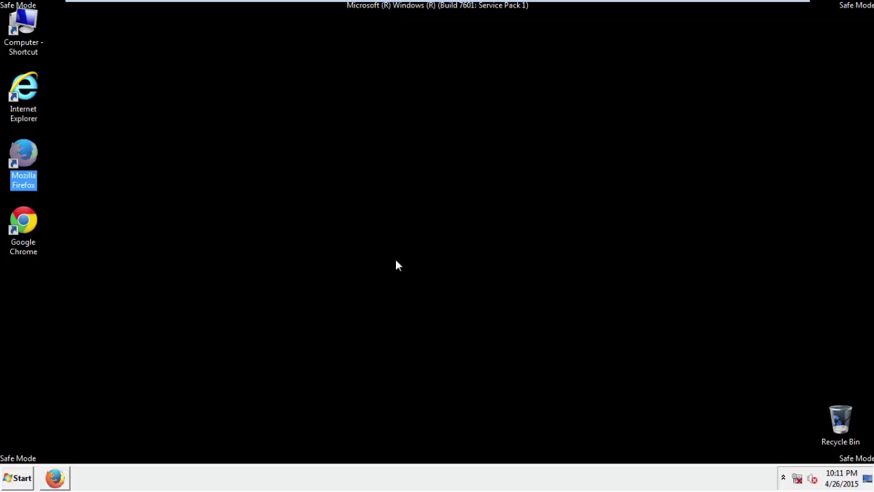
Step: Launch Chrome maximized, dismiss the developer-mode warning, and show the Extensions list in Settings
{"action": "double_click", "coordinate": [23, 222]}
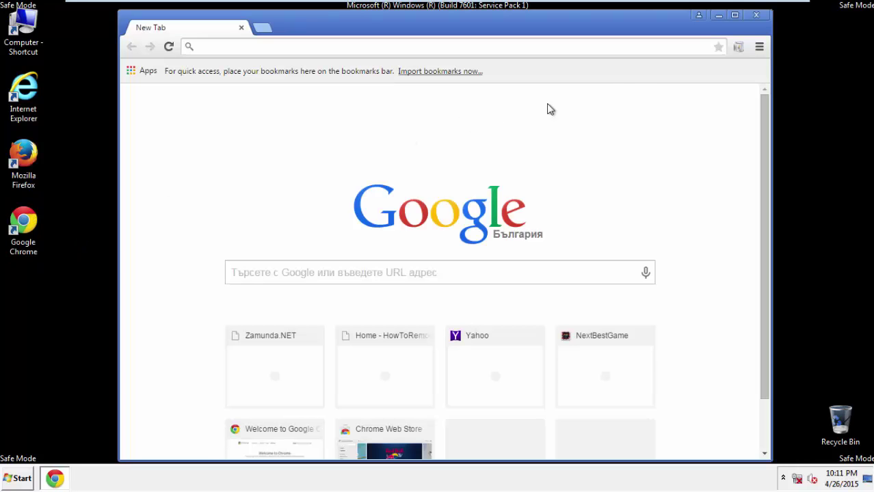
{"action": "left_click", "coordinate": [734, 15]}
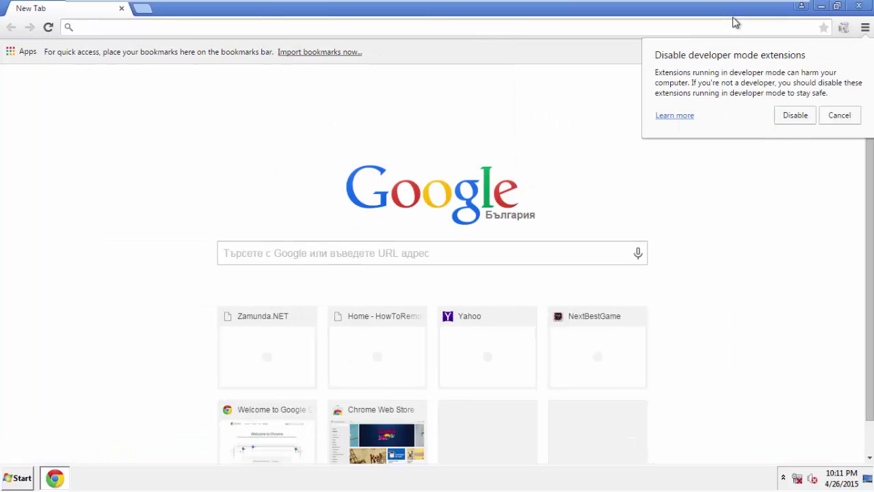
{"action": "left_click", "coordinate": [833, 113]}
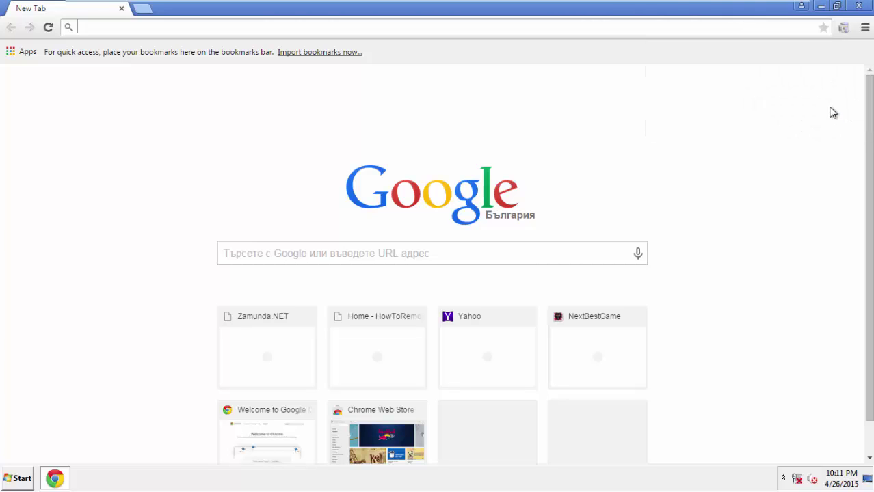
{"action": "left_click", "coordinate": [865, 28]}
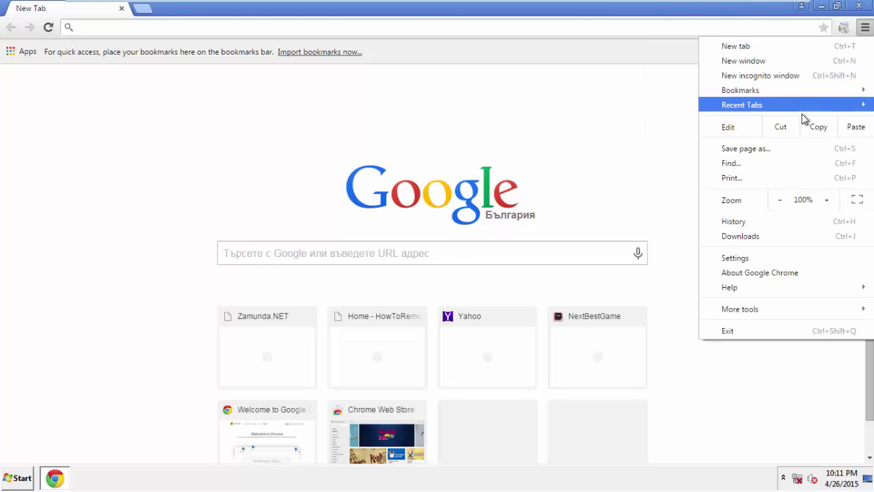
{"action": "left_click", "coordinate": [735, 258]}
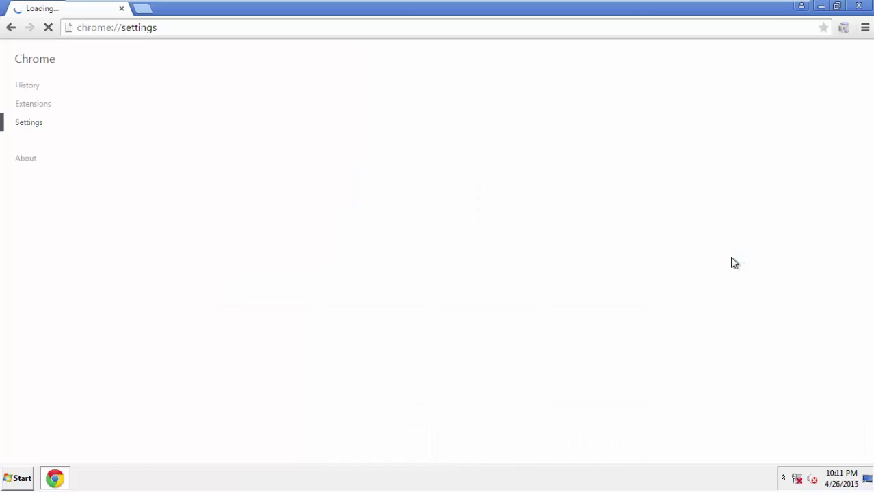
{"action": "left_click", "coordinate": [36, 106]}
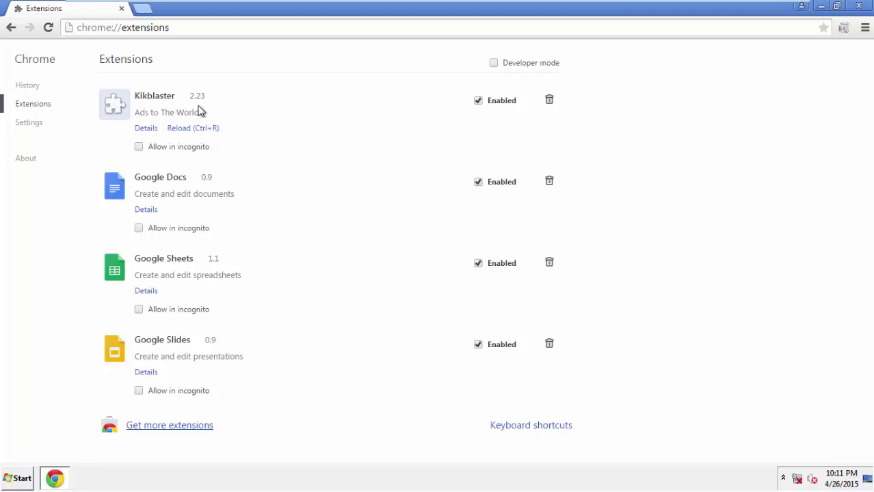
Step: Delete Kikblaster, leaving Google Docs, Sheets and Slides, then close Chrome
{"action": "left_click", "coordinate": [548, 102]}
{"action": "left_click", "coordinate": [461, 141]}
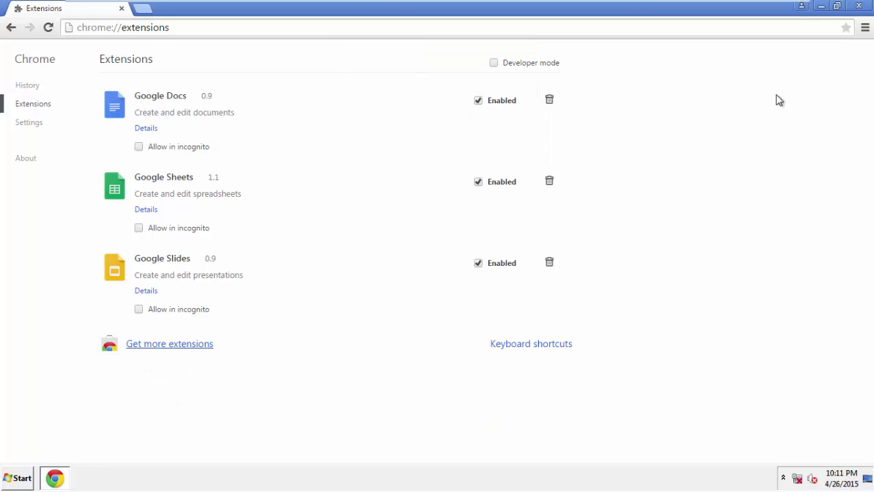
{"action": "left_click", "coordinate": [857, 6]}
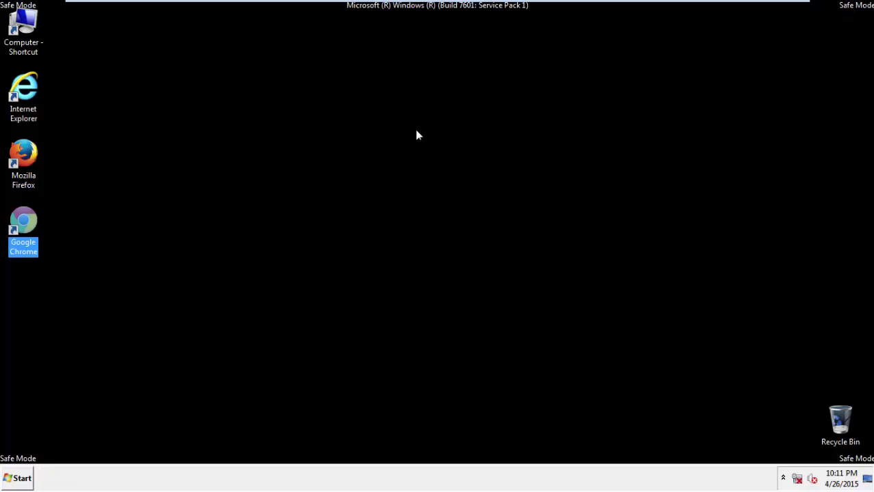
Step: Restart Windows normally and launch Internet Explorer, which now opens on the MSN homepage
{"action": "left_click", "coordinate": [17, 478]}
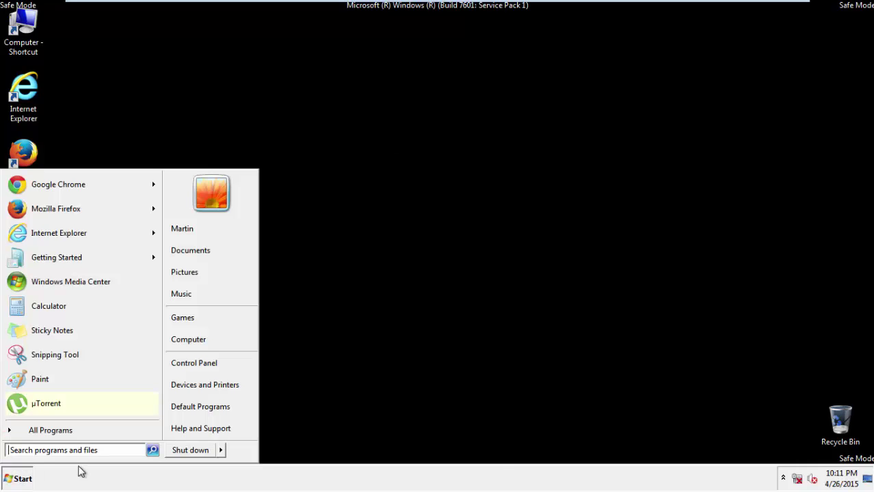
{"action": "left_click", "coordinate": [221, 450]}
{"action": "left_click", "coordinate": [244, 452]}
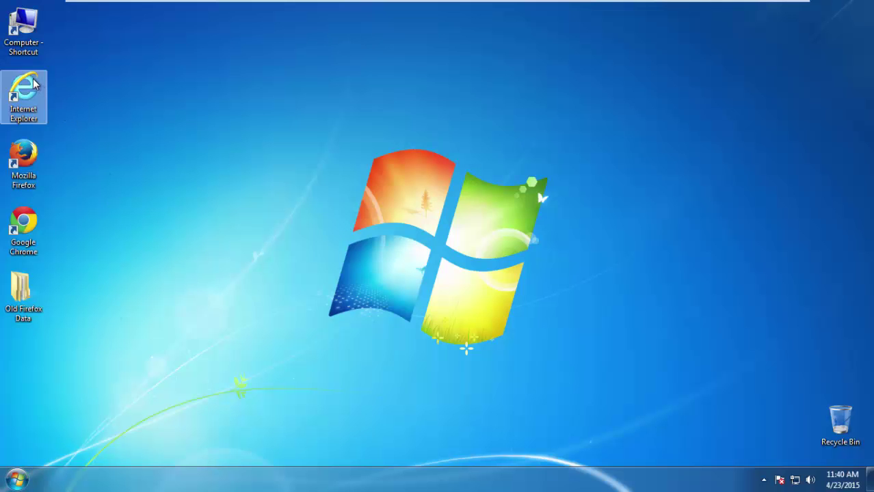
{"action": "double_click", "coordinate": [33, 80]}
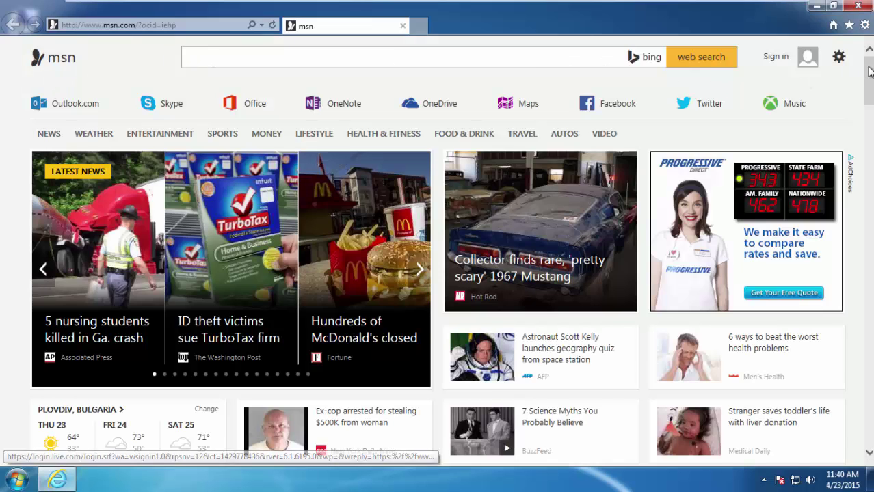
{"action": "mouse_move", "coordinate": [868, 75]}
{"action": "left_mouse_down"}
{"action": "mouse_move", "coordinate": [859, 301]}
{"action": "mouse_move", "coordinate": [867, 61]}
{"action": "left_mouse_up"}
Step: Close Internet Explorer and load howtoremove.guide's PC Optimization Tips article in Chrome
{"action": "left_click", "coordinate": [866, 7]}
{"action": "type", "text": "howtoremove.guide"}
{"action": "key", "text": "Return"}
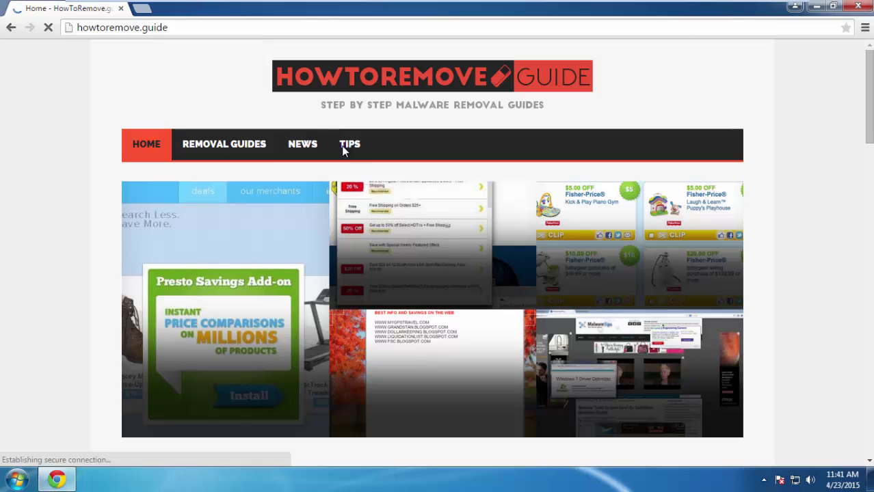
{"action": "left_click", "coordinate": [345, 145]}
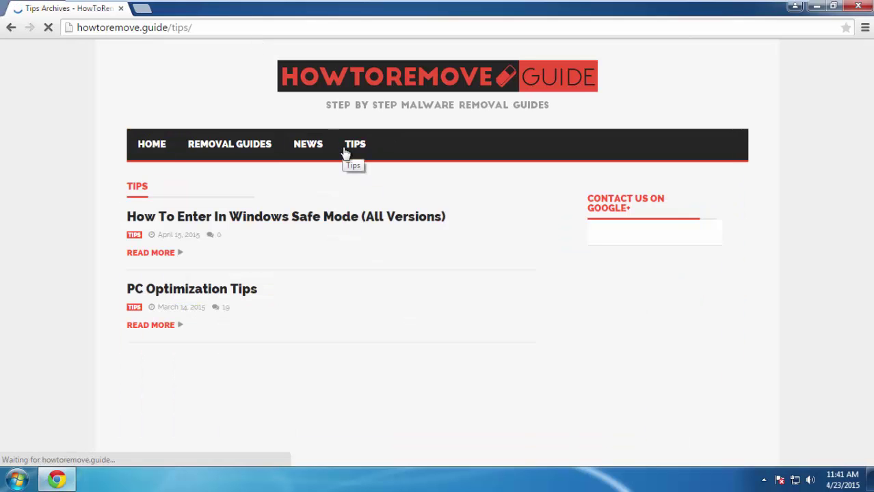
{"action": "left_click", "coordinate": [169, 299]}
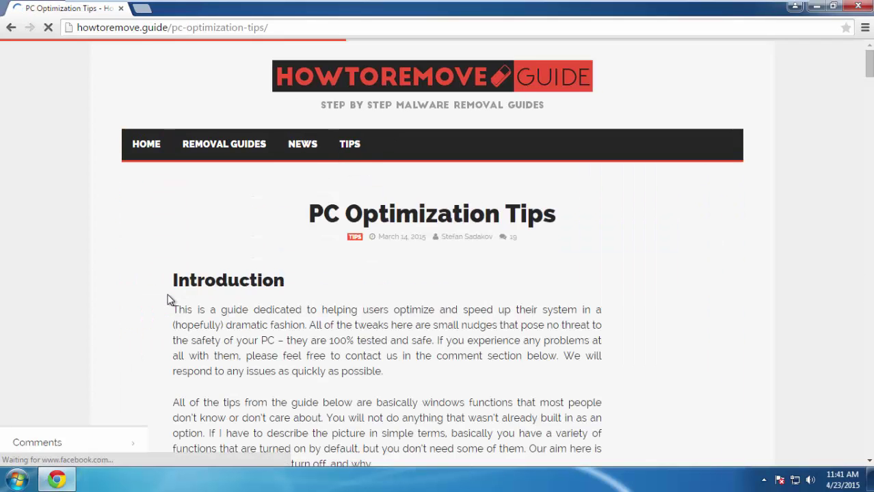
Step: Step through the side menu from Getting Ready to Tip Number 4 on Disk Cleanup
{"action": "left_click", "coordinate": [54, 230]}
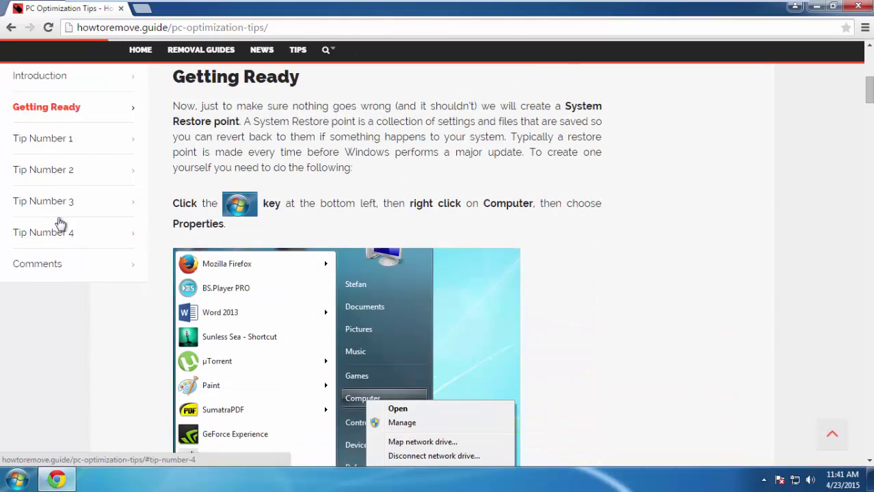
{"action": "left_click", "coordinate": [62, 139]}
{"action": "left_click", "coordinate": [51, 171]}
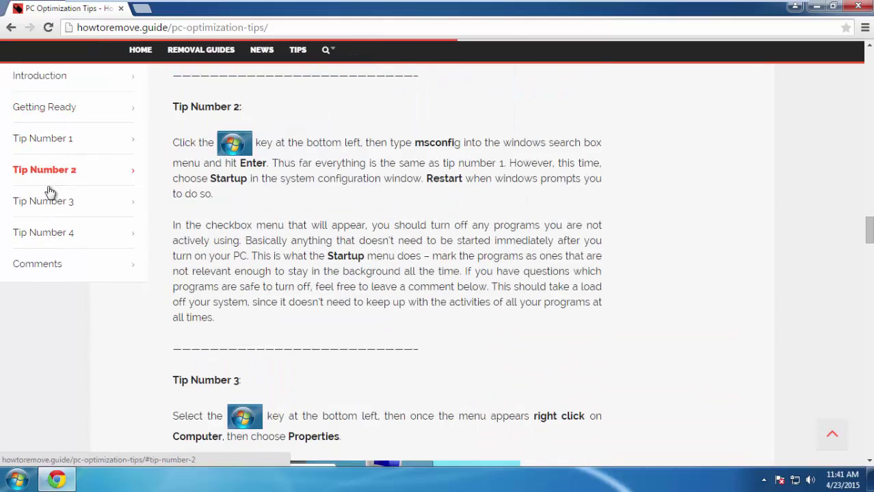
{"action": "left_click", "coordinate": [51, 203]}
{"action": "left_click", "coordinate": [48, 231]}
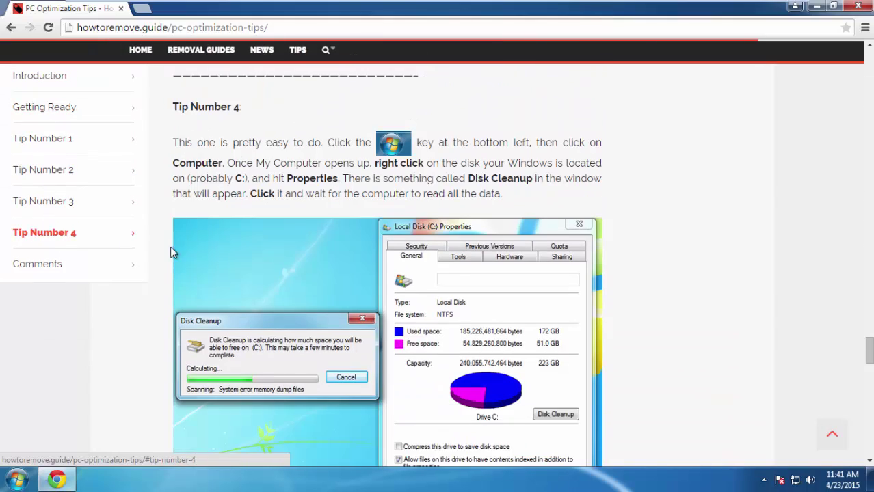